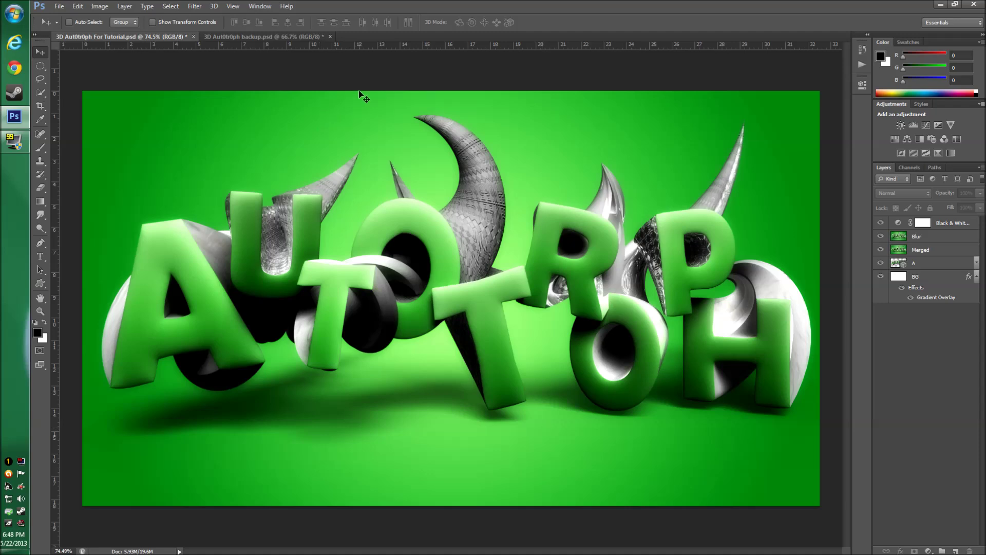
# Step: Switch to the backup document and examine the size, resolution and colour mode settings offered for a new document
pyautogui.click(279, 36)
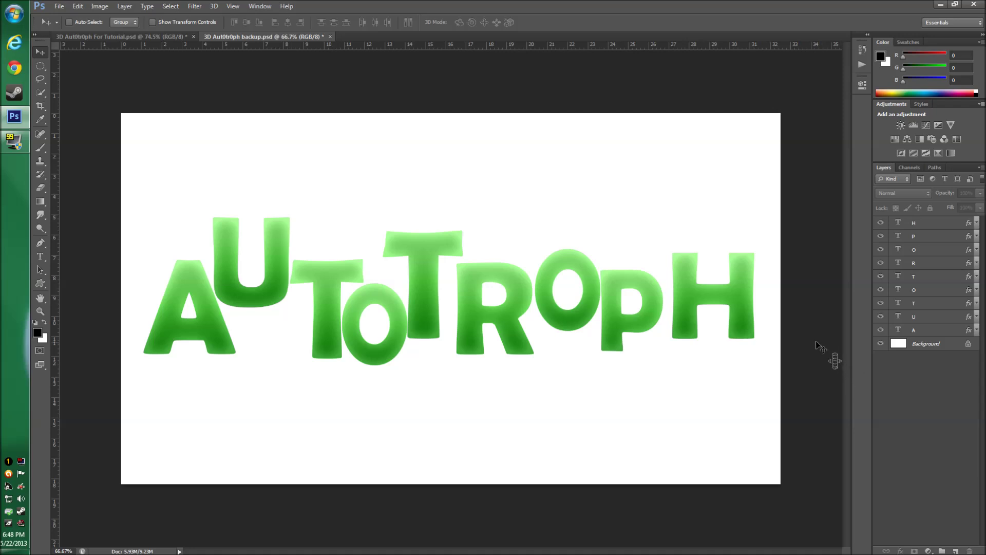
pyautogui.click(62, 7)
pyautogui.click(72, 15)
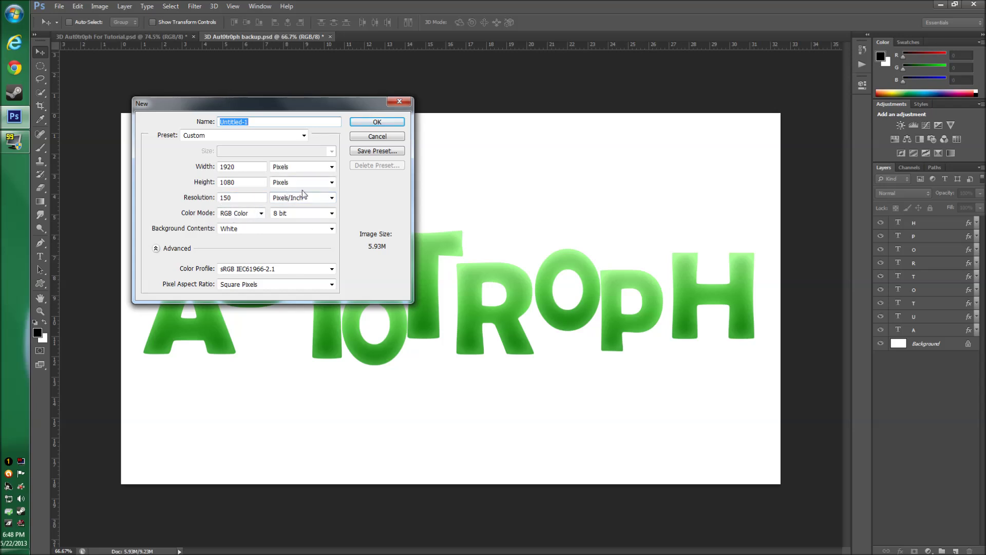
pyautogui.click(389, 137)
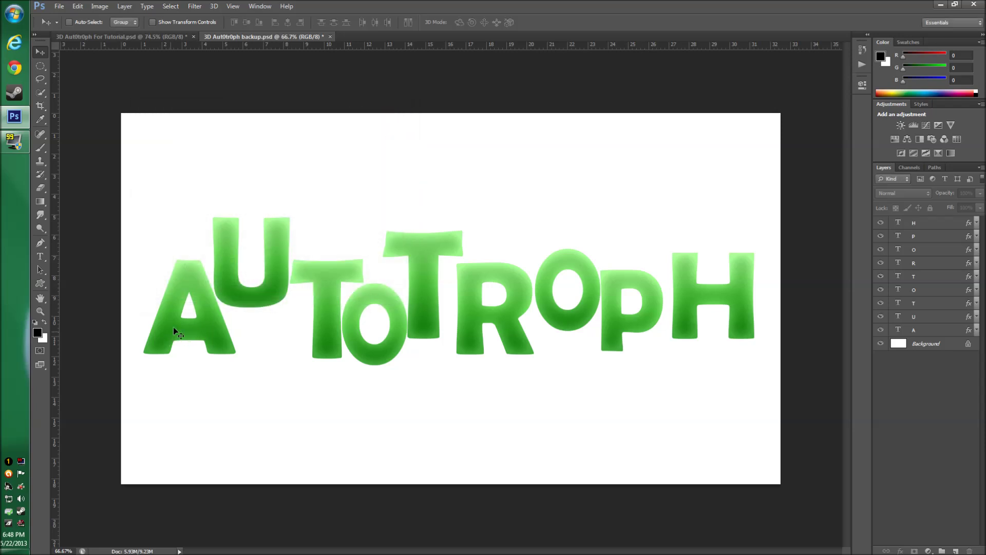
pyautogui.click(923, 227)
pyautogui.click(909, 236)
pyautogui.click(912, 249)
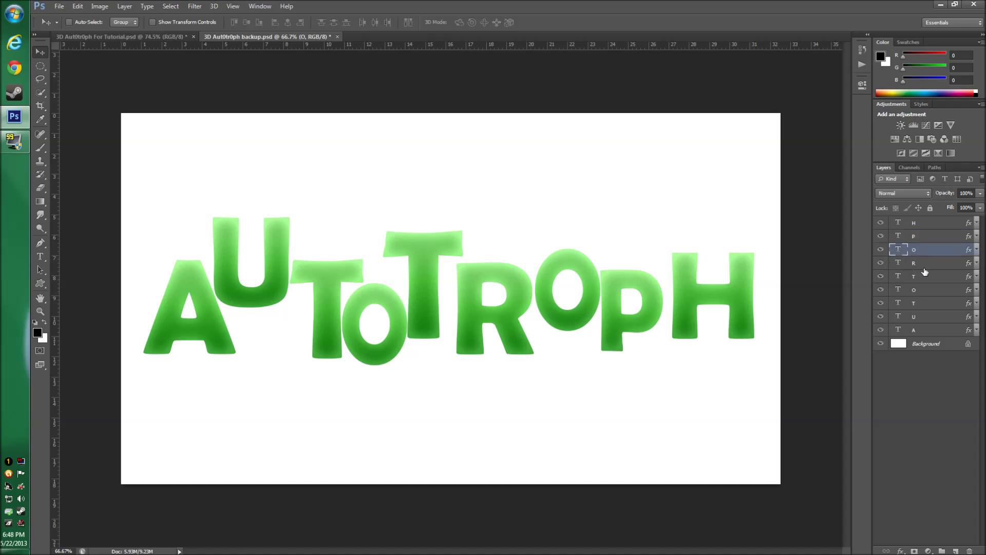
# Step: Try a blue text colour (4040ce) and a dark red one (880202) on the letter A
pyautogui.click(920, 330)
pyautogui.click(40, 256)
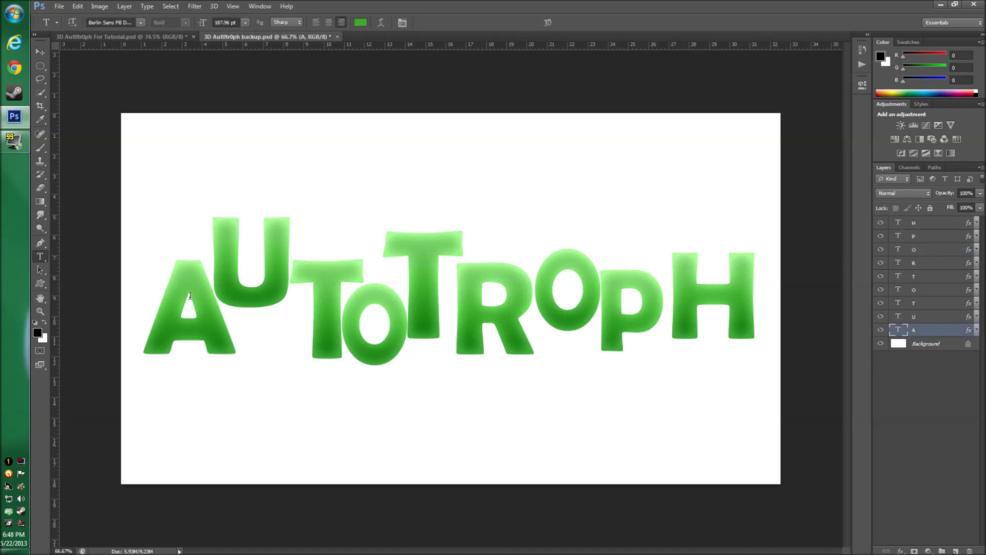
pyautogui.click(225, 309)
pyautogui.hotkey('ctrl', 'a')
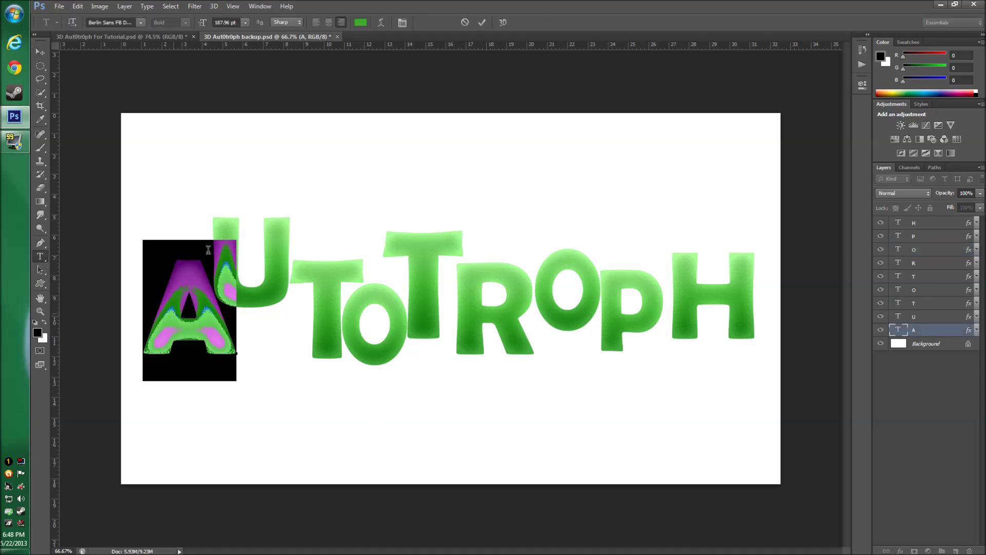
pyautogui.click(361, 22)
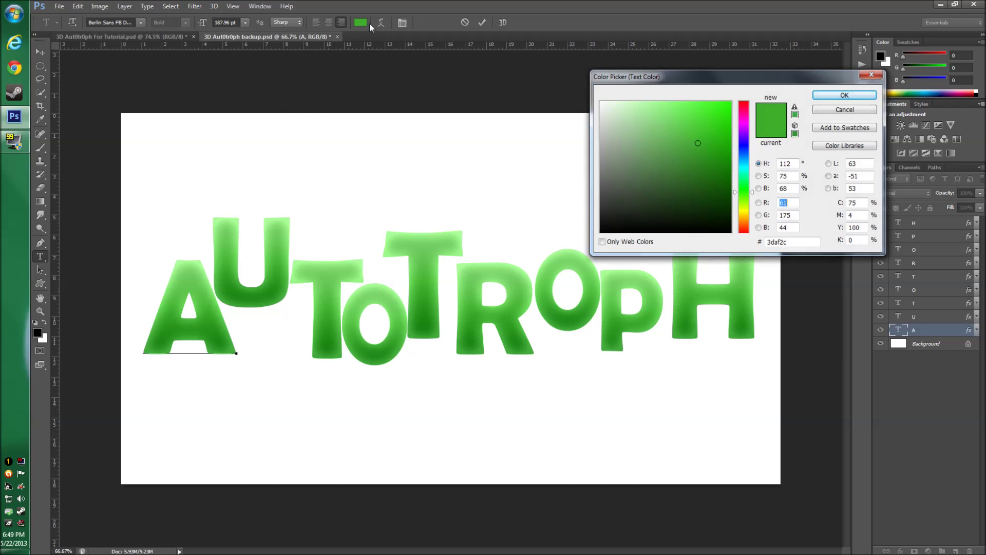
pyautogui.click(744, 146)
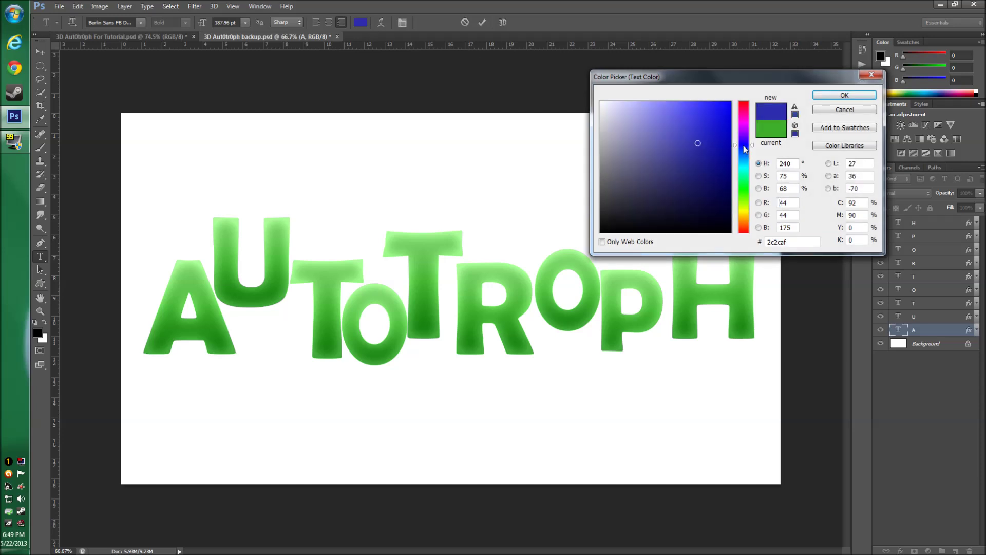
pyautogui.moveTo(698, 142)
pyautogui.mouseDown()
pyautogui.moveTo(677, 117)
pyautogui.moveTo(691, 127)
pyautogui.mouseUp()
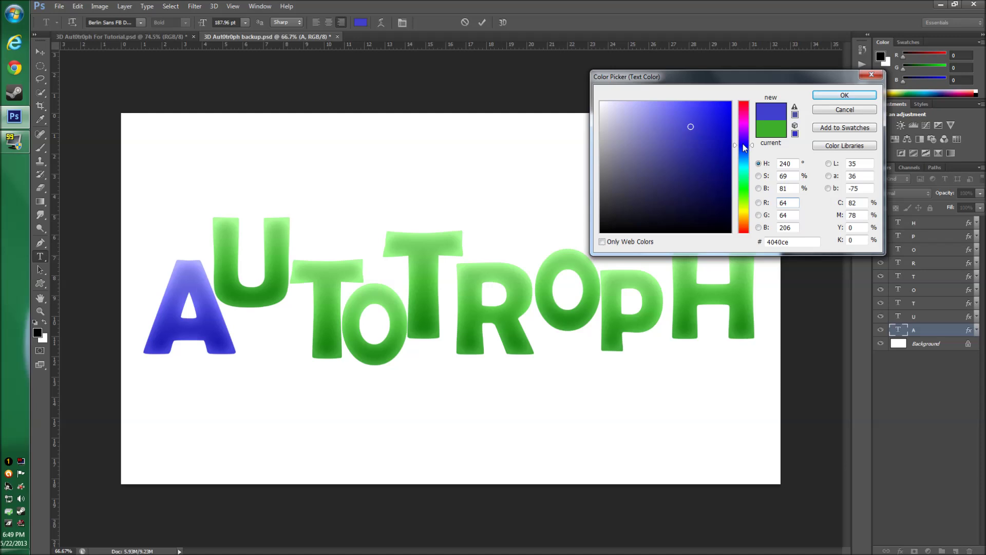
pyautogui.moveTo(743, 150); pyautogui.dragTo(743, 102)
pyautogui.moveTo(692, 130); pyautogui.dragTo(730, 163)
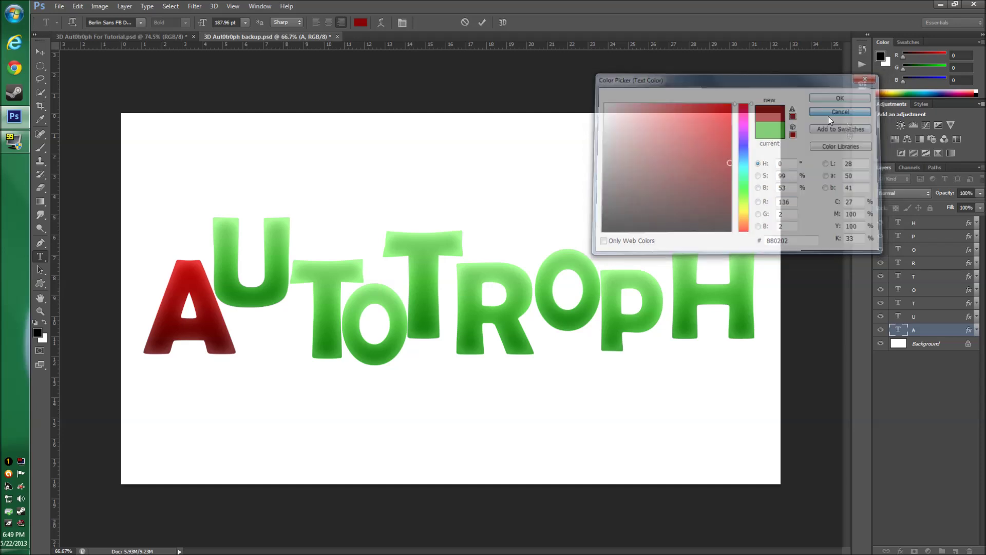
pyautogui.click(828, 113)
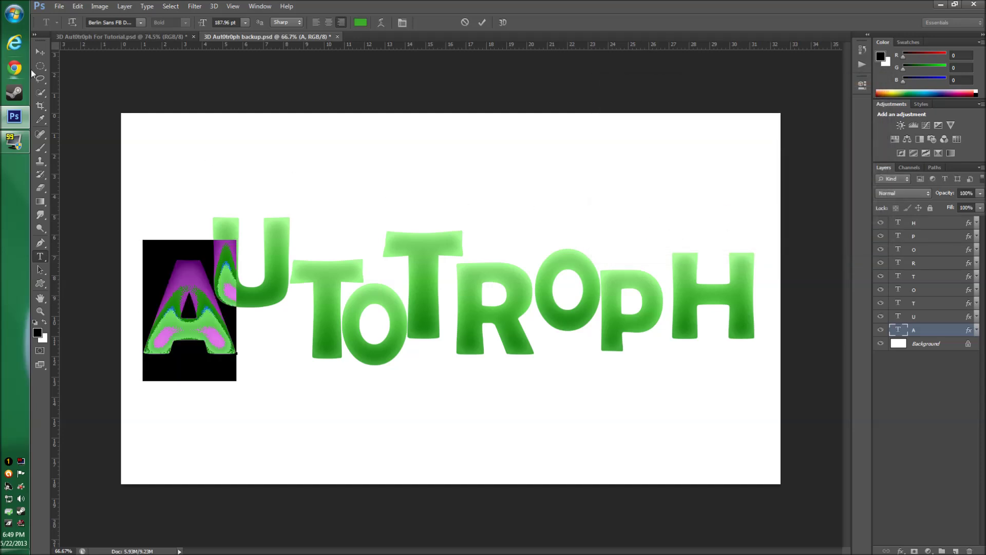
pyautogui.click(44, 52)
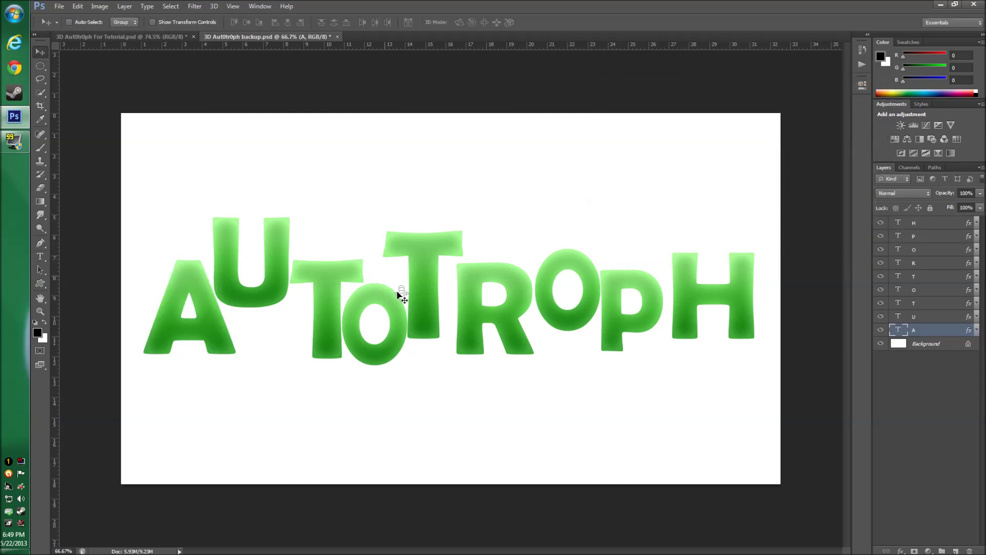
pyautogui.click(913, 370)
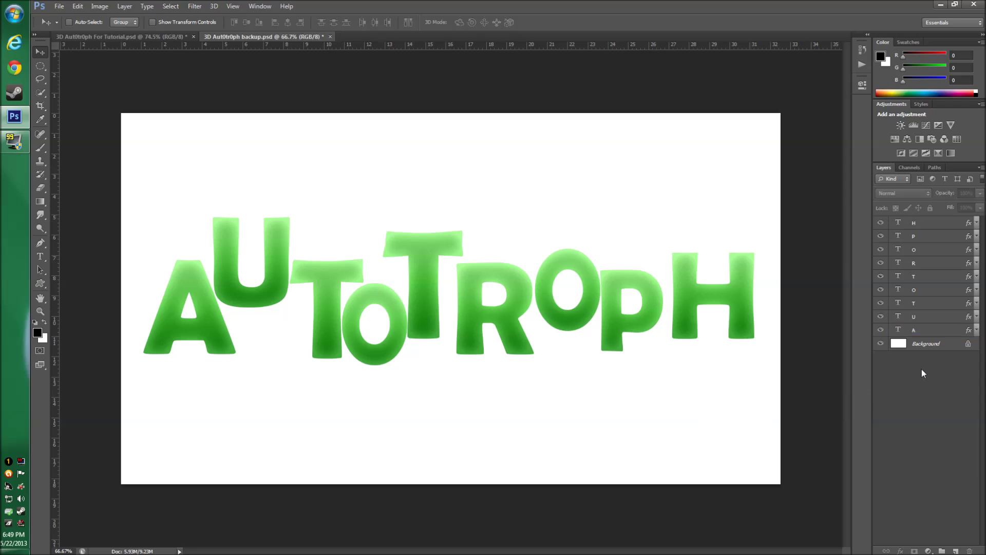
# Step: Set the letter A's Gradient Overlay to the Soft Light blend mode, keeping its black-to-white gradient
pyautogui.click(135, 38)
pyautogui.click(265, 36)
pyautogui.click(924, 333)
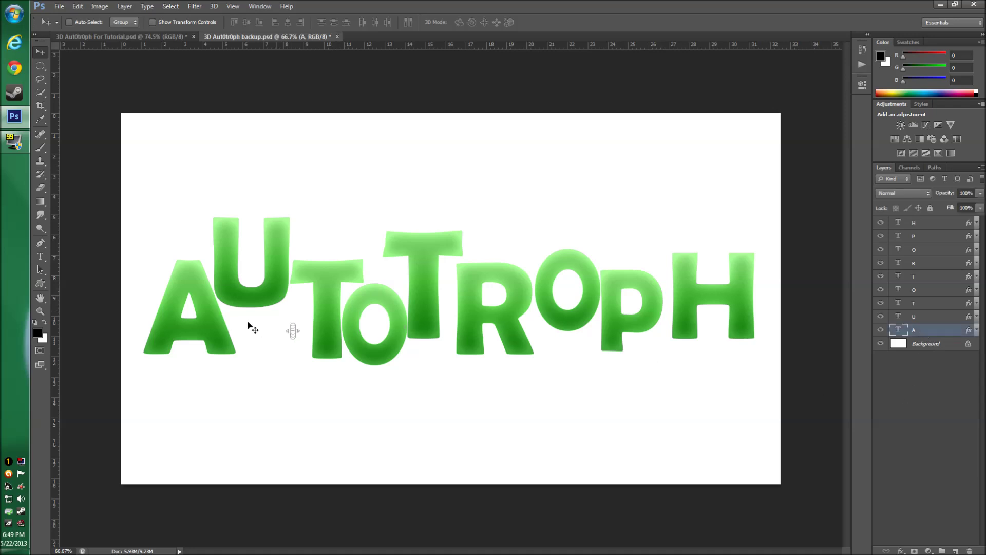
pyautogui.rightClick(924, 337)
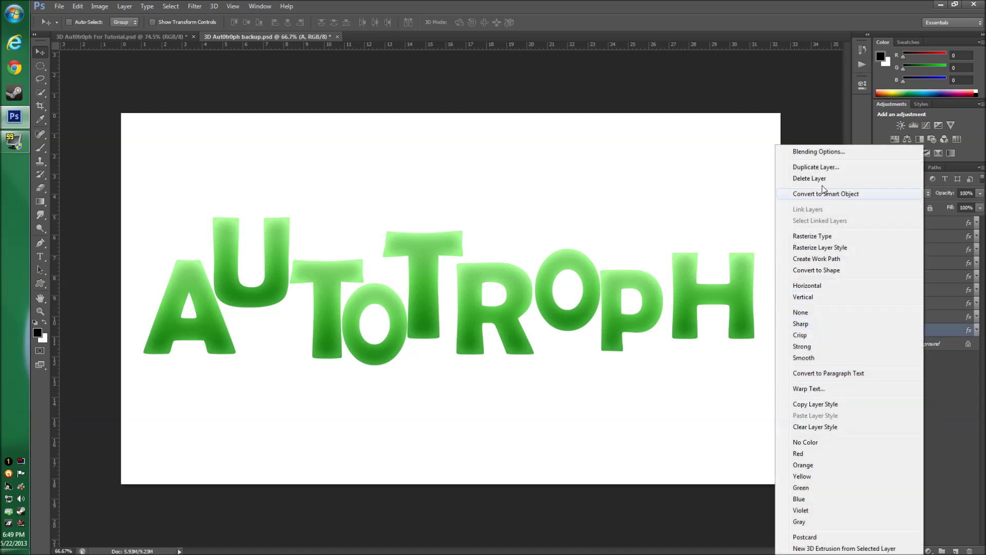
pyautogui.click(805, 149)
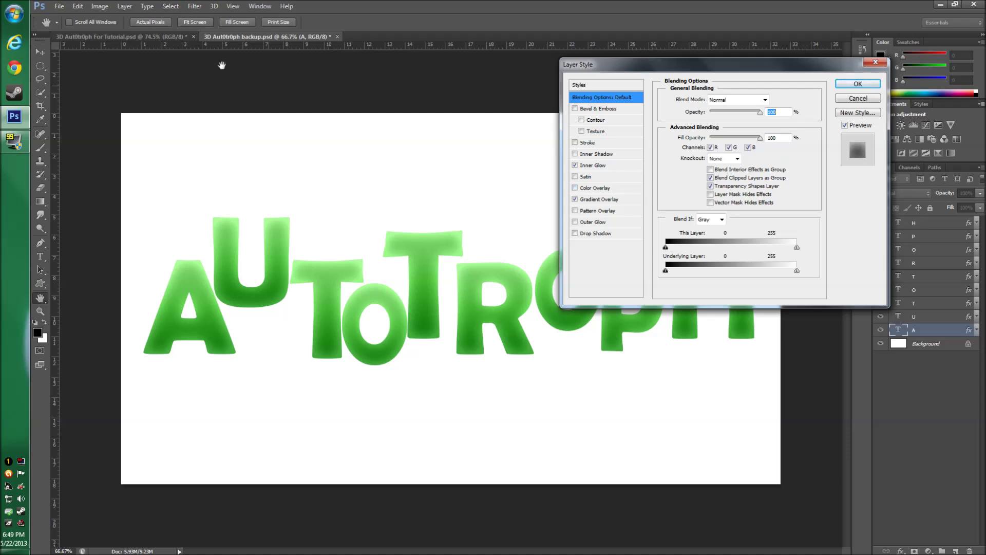
pyautogui.click(120, 41)
pyautogui.click(599, 199)
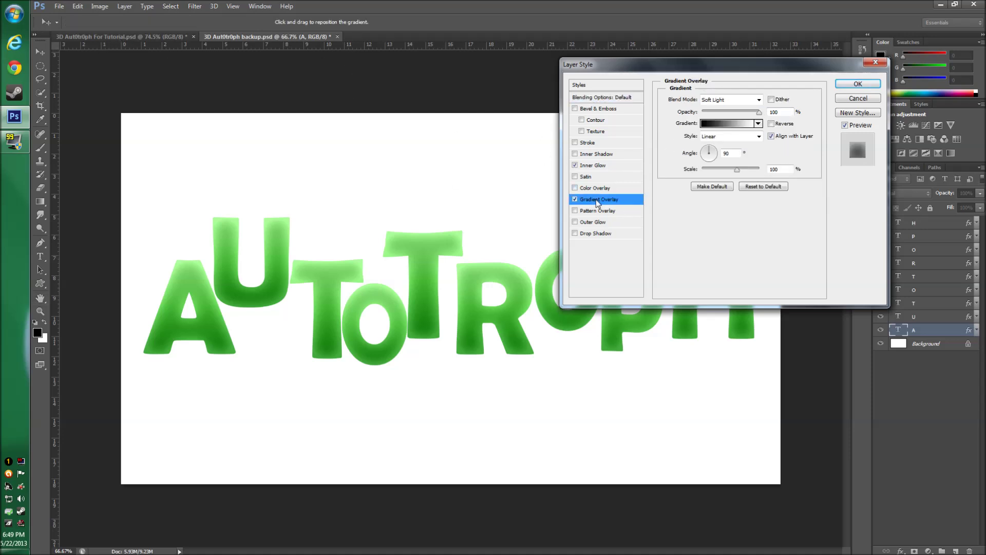
pyautogui.click(744, 100)
pyautogui.click(720, 243)
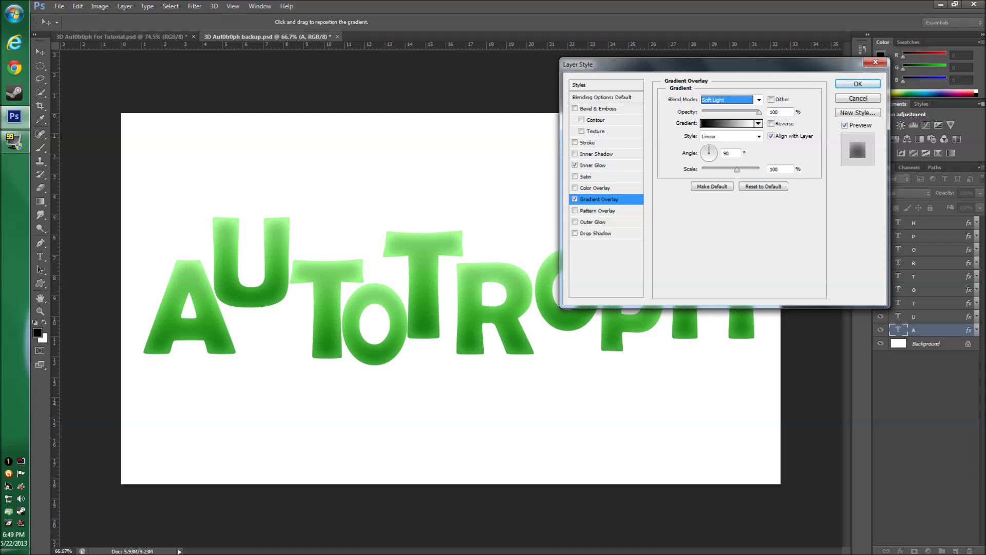
pyautogui.click(719, 123)
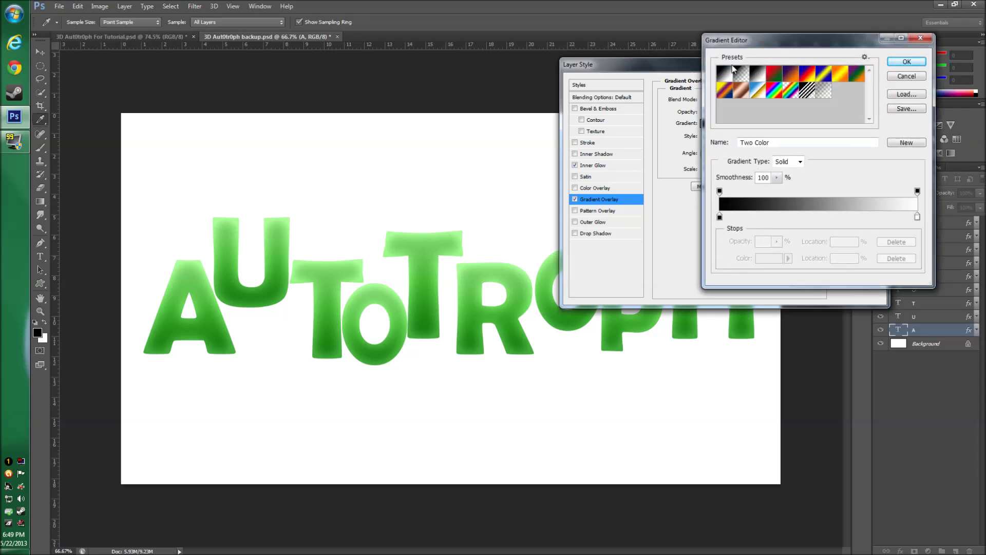
pyautogui.click(899, 62)
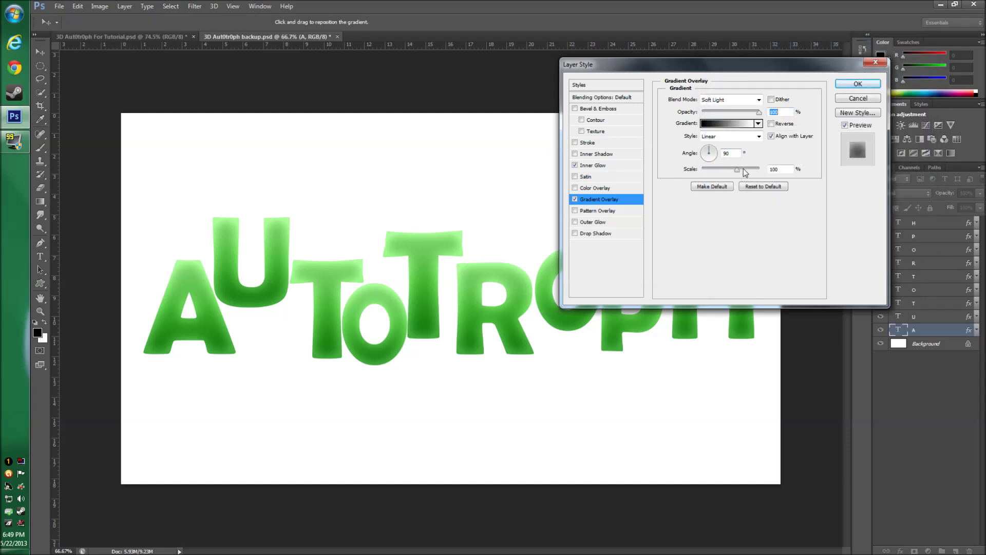
pyautogui.click(857, 84)
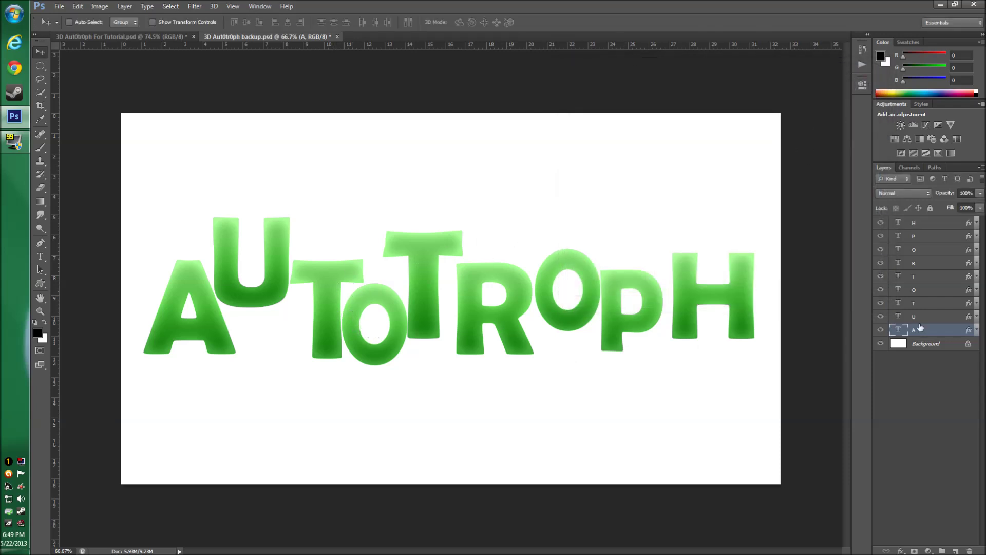
# Step: Set the technique of the letter A's Inner Glow to Softer
pyautogui.rightClick(911, 330)
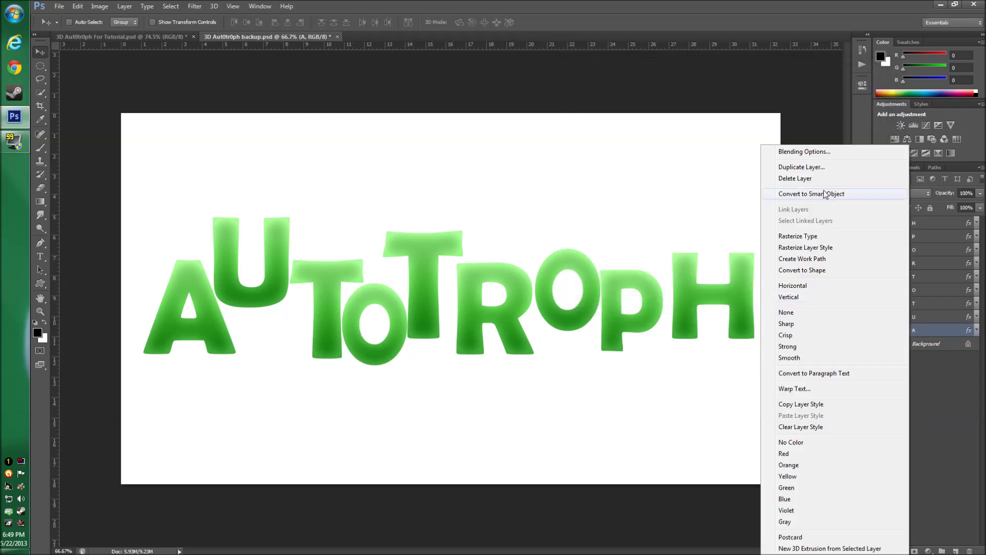
pyautogui.click(814, 152)
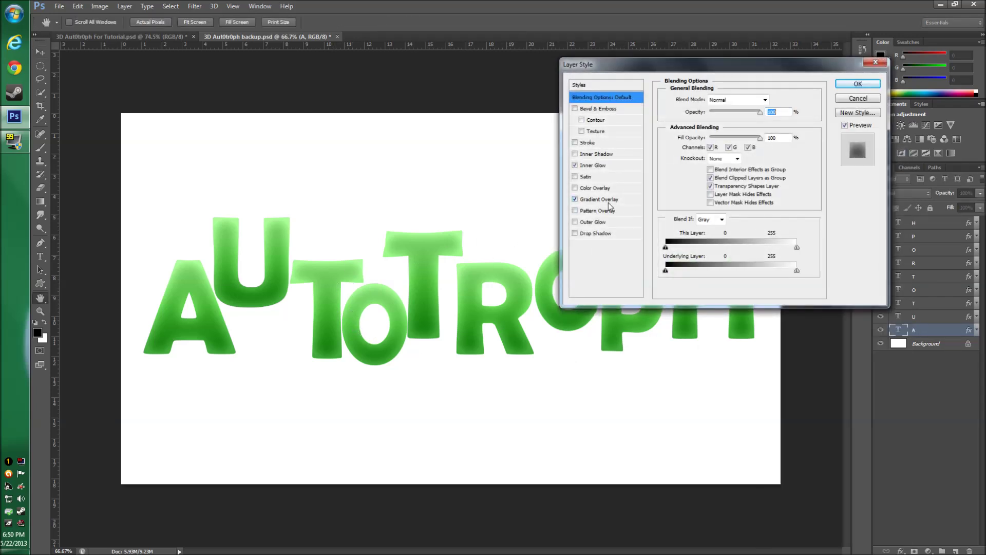
pyautogui.click(590, 165)
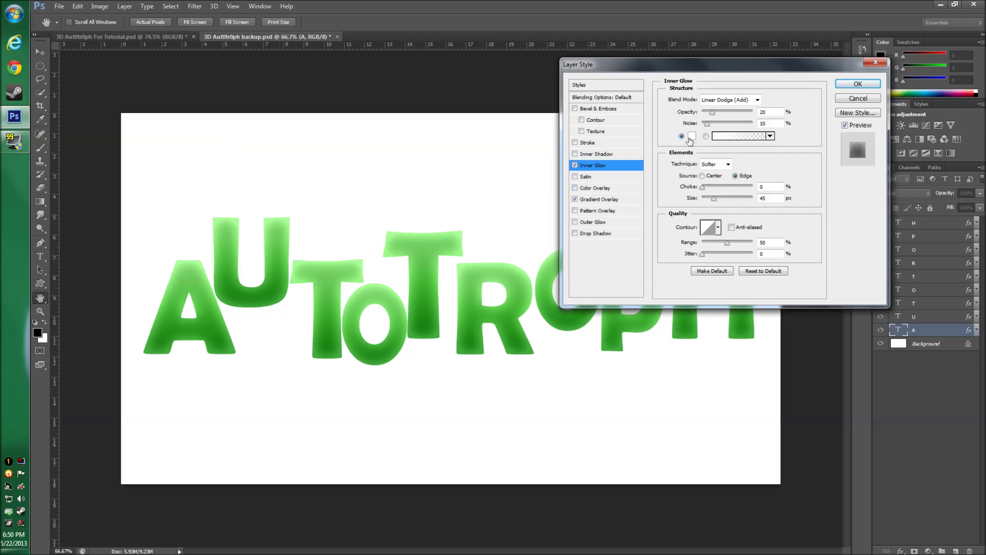
pyautogui.click(727, 164)
pyautogui.click(720, 176)
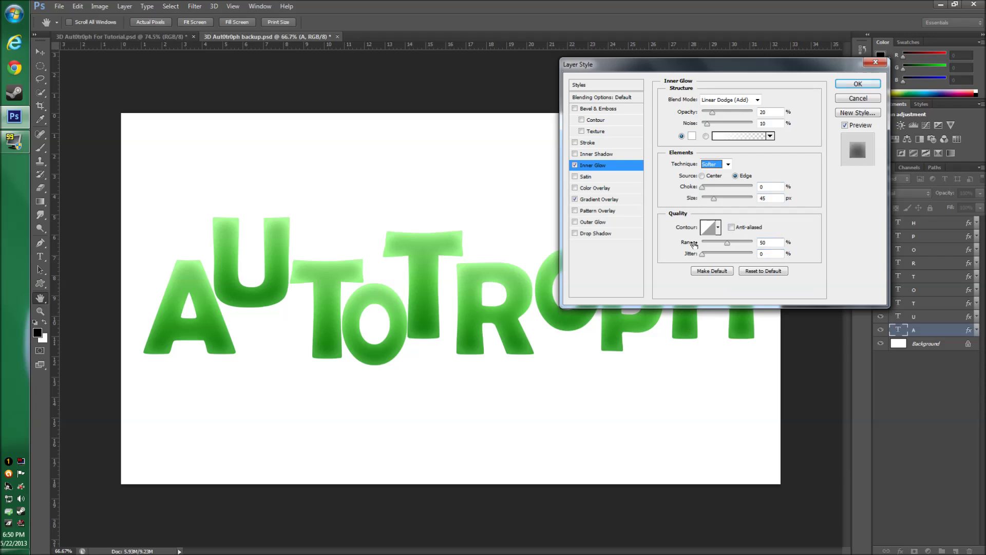
pyautogui.click(850, 85)
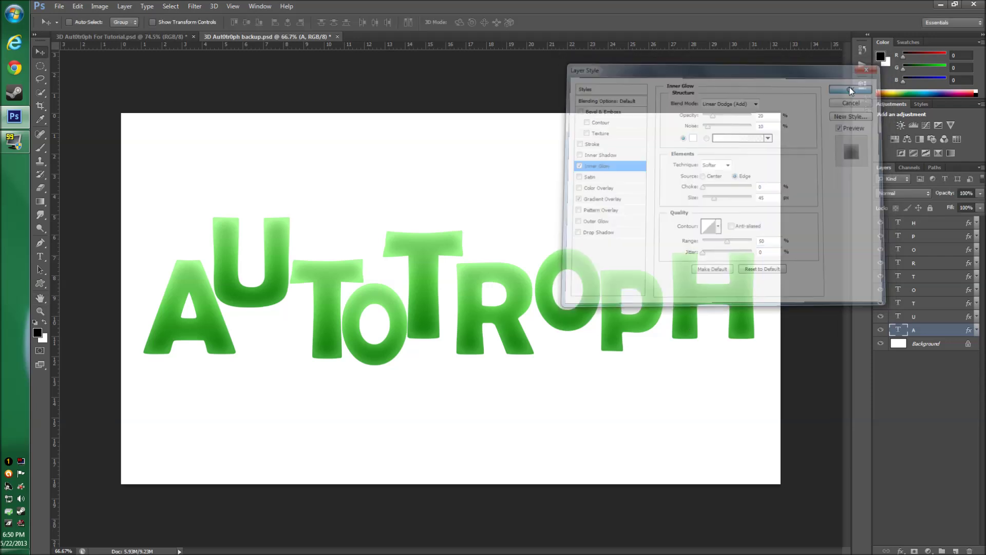
pyautogui.press('v')
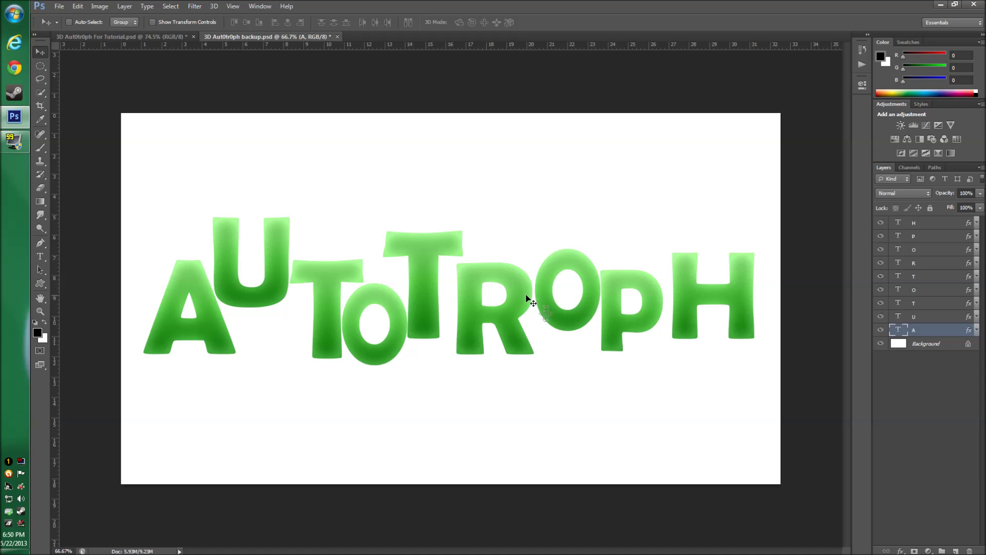
# Step: Copy the letter A's layer style and paste it onto all the other letter layers, from U up to H
pyautogui.rightClick(923, 333)
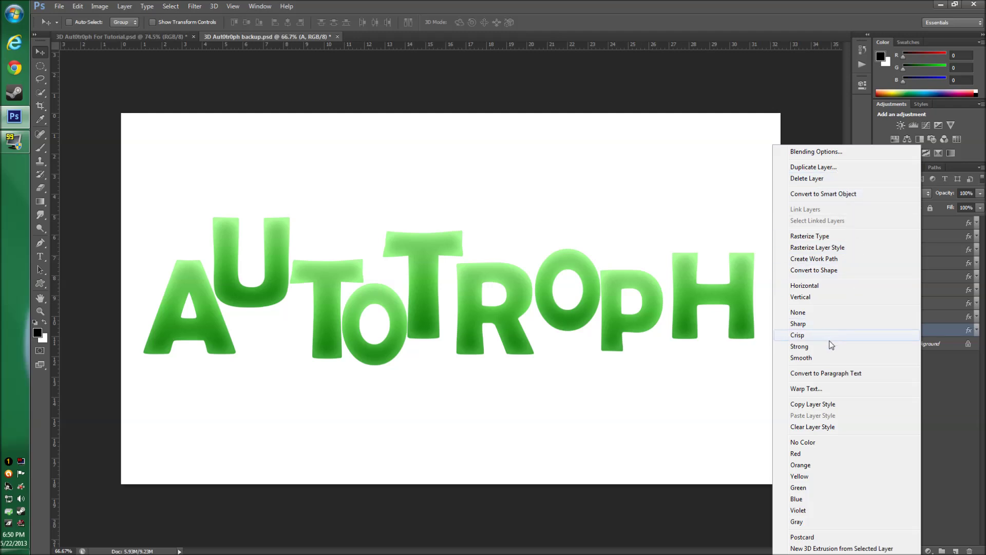
pyautogui.click(828, 406)
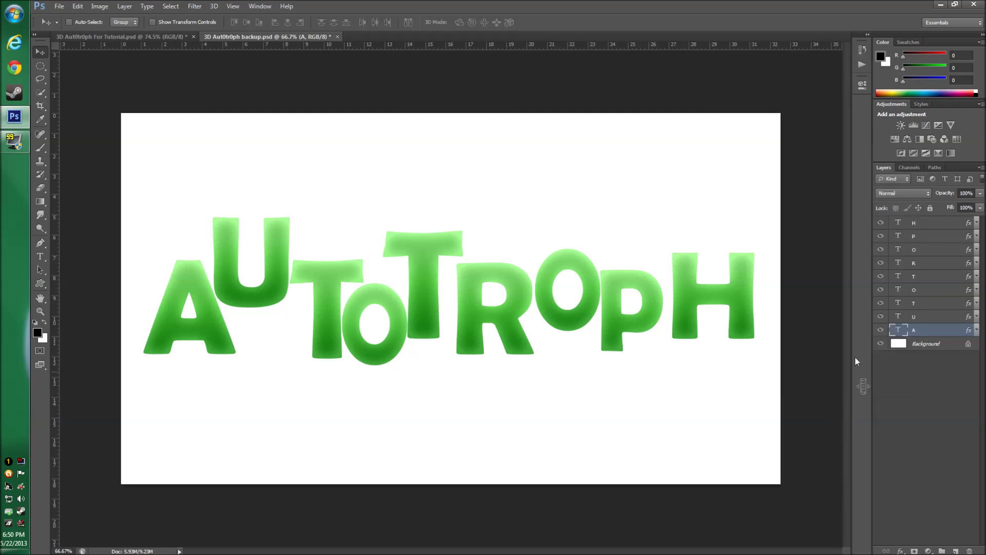
pyautogui.click(922, 316)
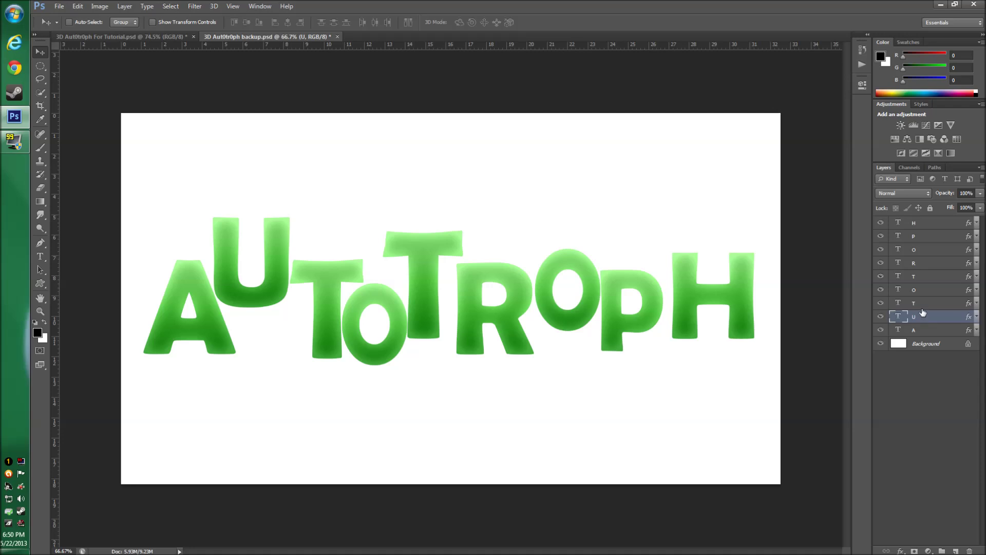
pyautogui.keyDown('shift'); pyautogui.click(925, 226); pyautogui.keyUp('shift')
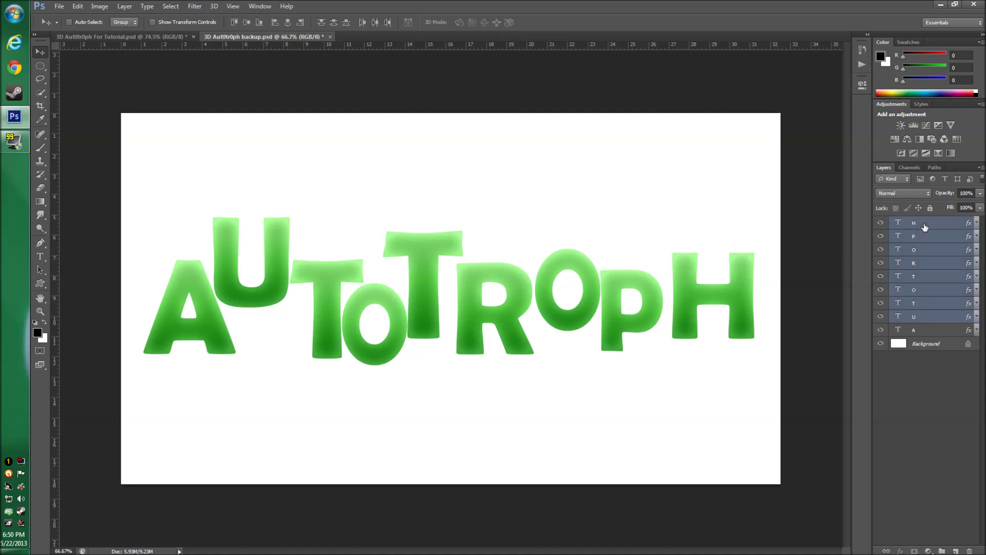
pyautogui.rightClick(922, 277)
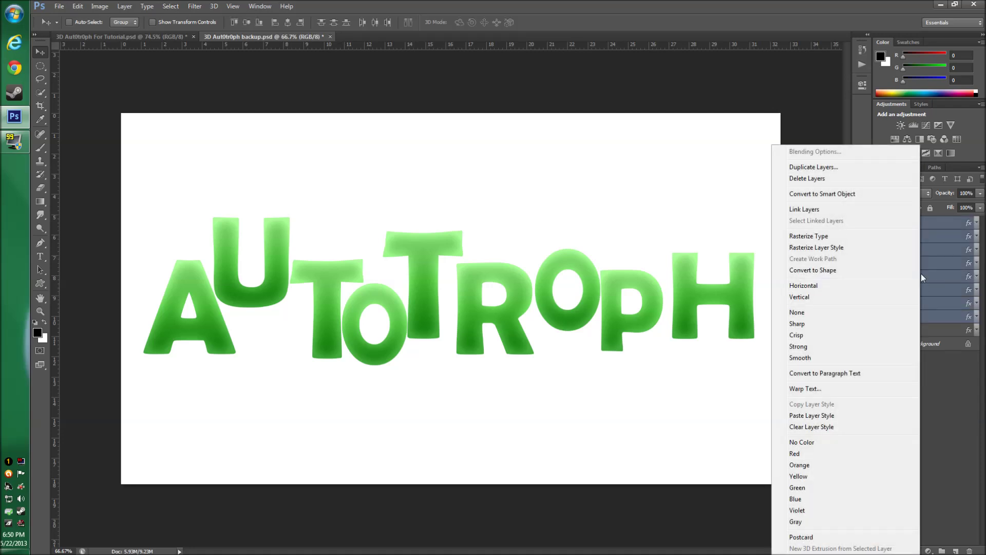
pyautogui.click(810, 418)
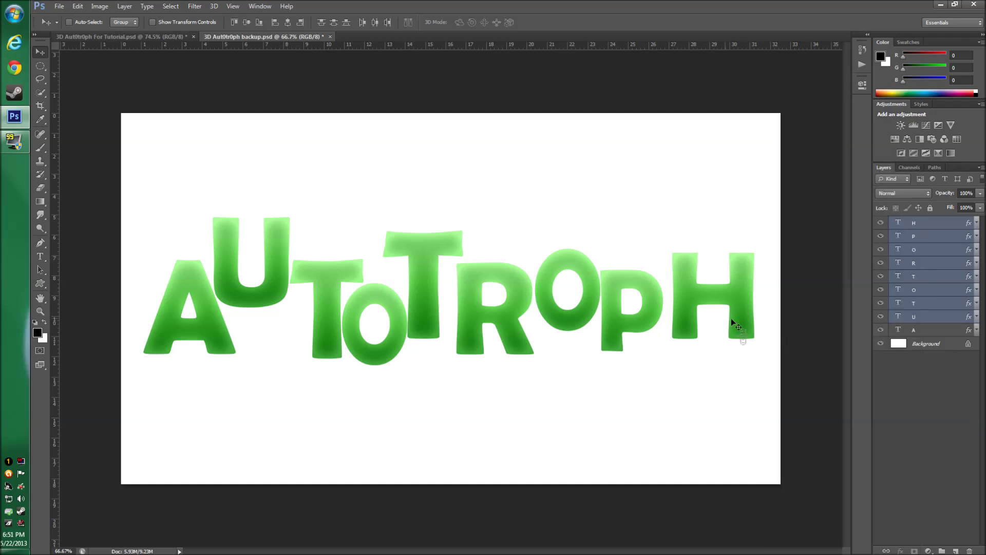
pyautogui.click(917, 400)
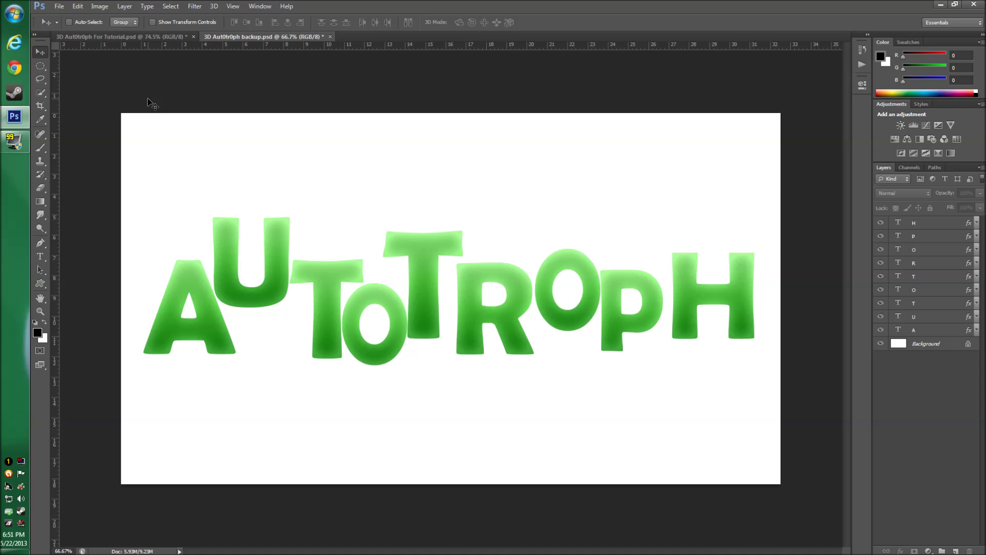
# Step: Switch to the For Tutorial document with the finished 3D lettering
pyautogui.click(82, 36)
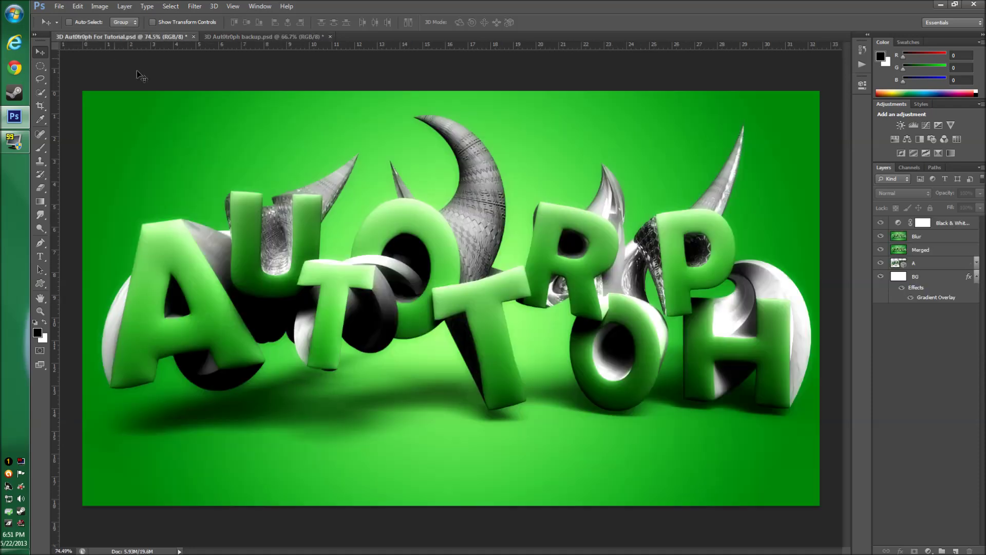
# Step: Save the flat lettering document as 3D Aut0tr0ph backup backup in Photoshop format, keeping layers and maximum compatibility
pyautogui.click(277, 36)
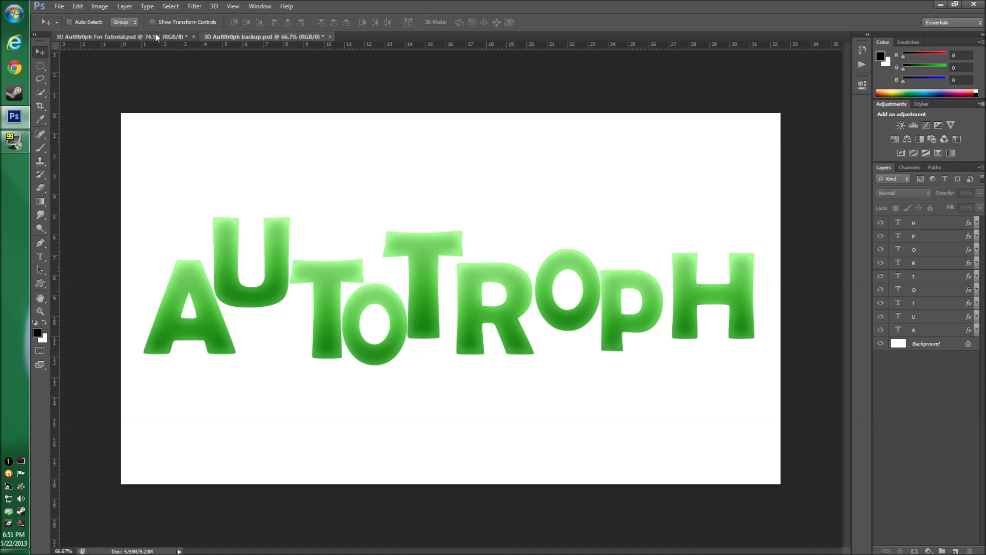
pyautogui.click(155, 36)
pyautogui.click(307, 36)
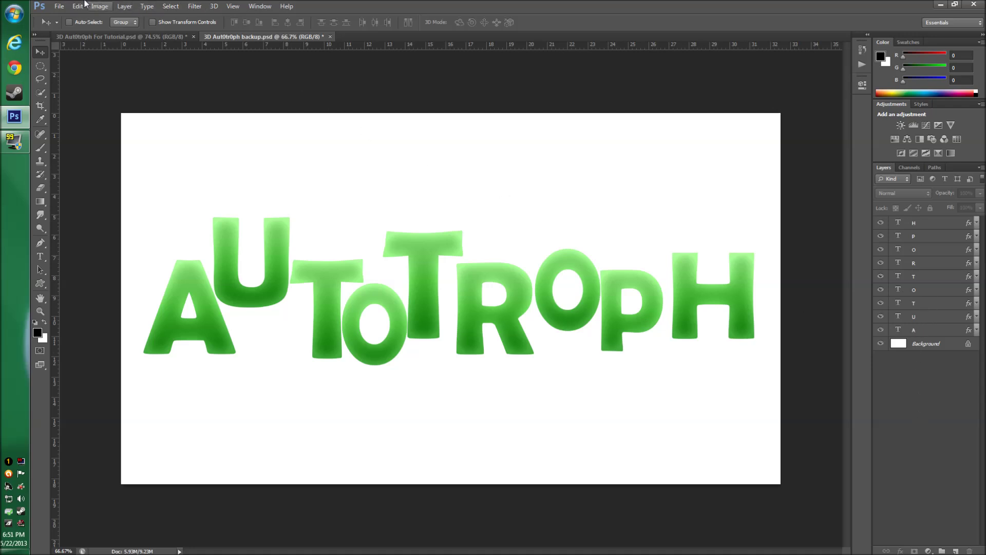
pyautogui.click(64, 5)
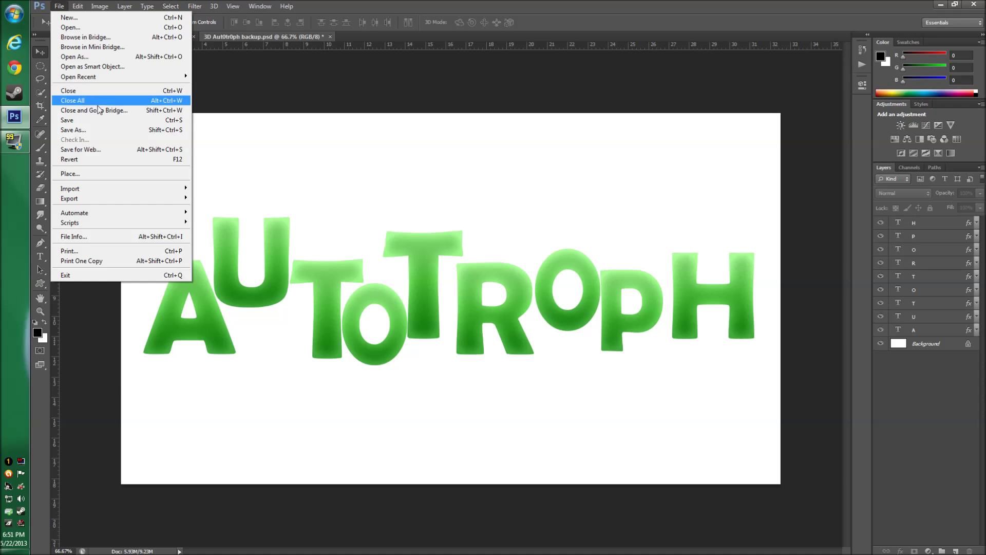
pyautogui.click(97, 130)
pyautogui.press('End')
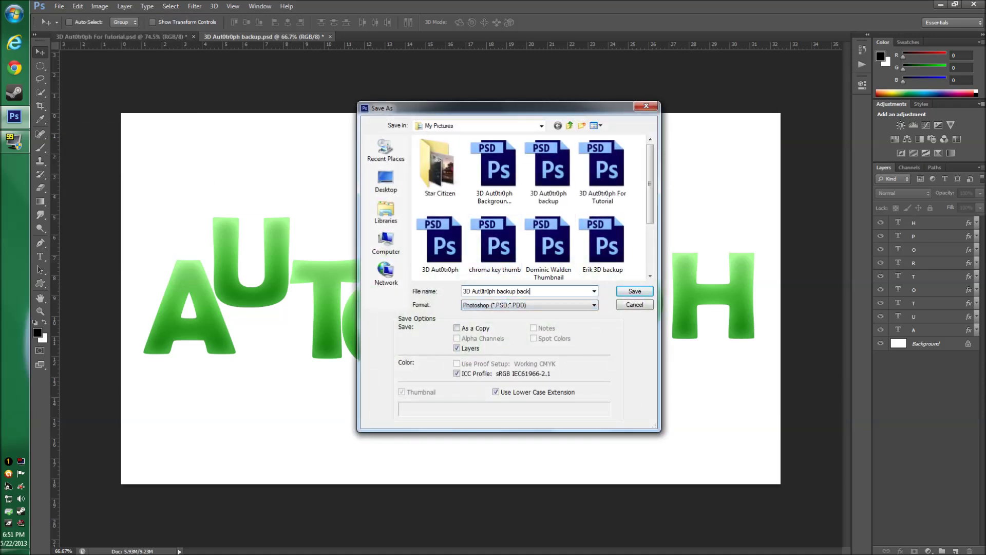
pyautogui.click(643, 292)
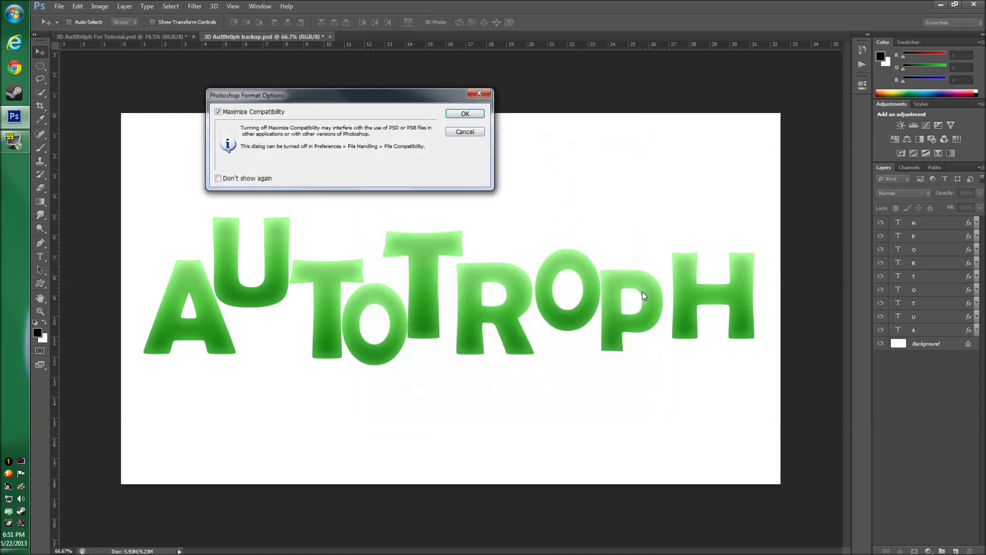
pyautogui.click(460, 118)
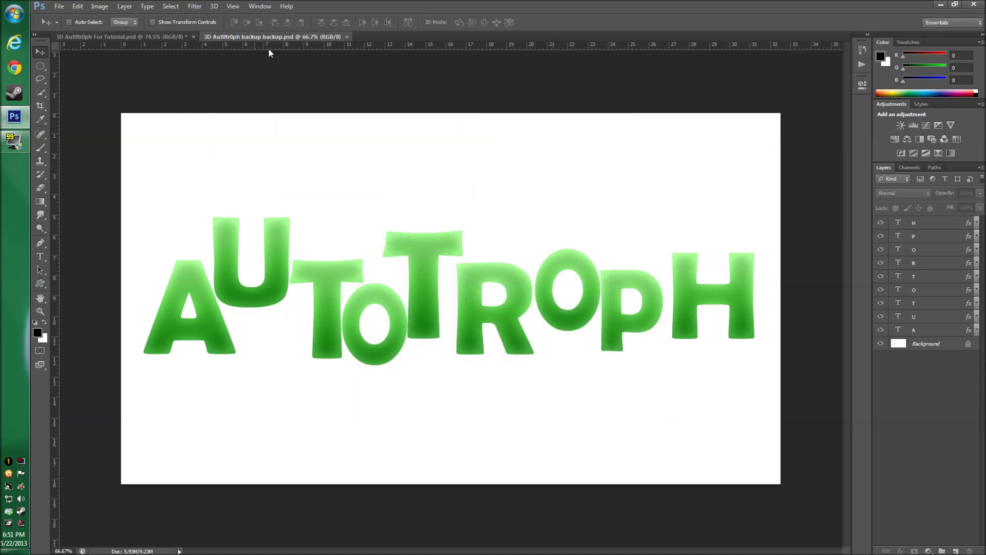
# Step: Rasterize the layer styles of all nine letter layers, from A up to H
pyautogui.click(931, 334)
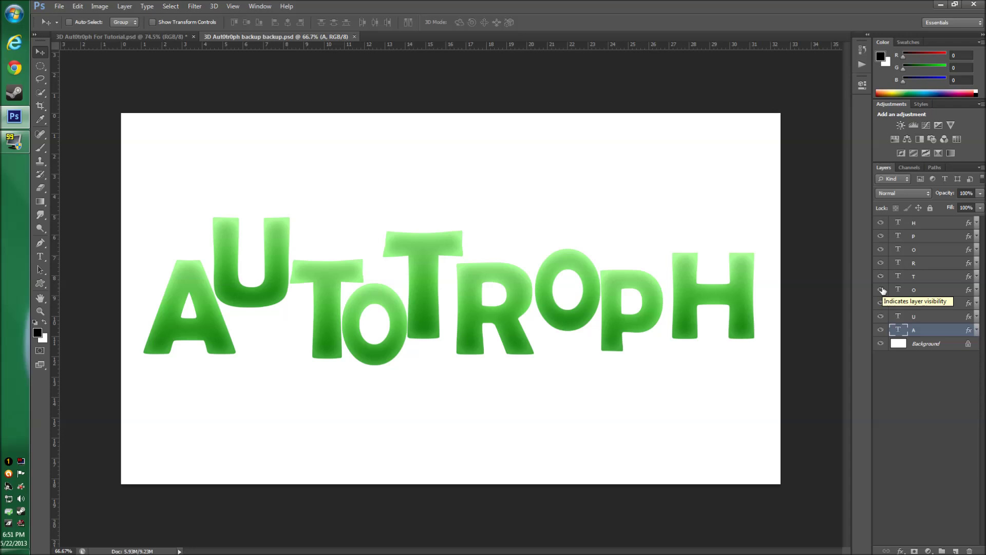
pyautogui.keyDown('shift'); pyautogui.click(919, 225); pyautogui.keyUp('shift')
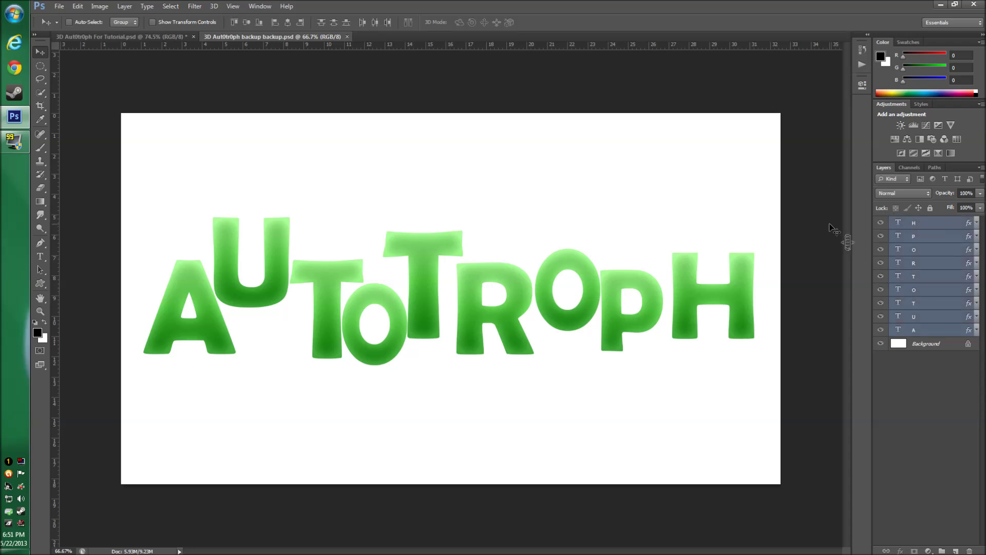
pyautogui.rightClick(920, 260)
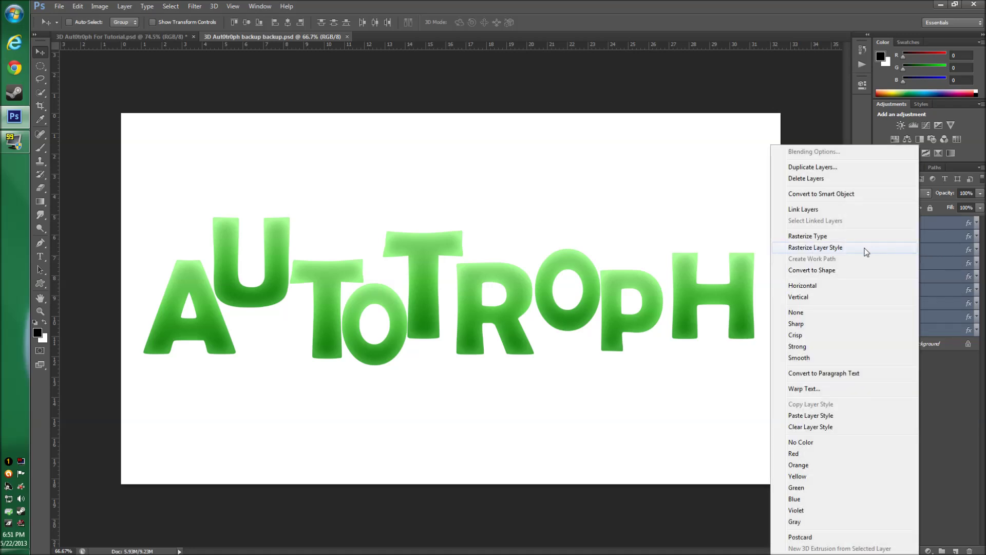
pyautogui.click(867, 250)
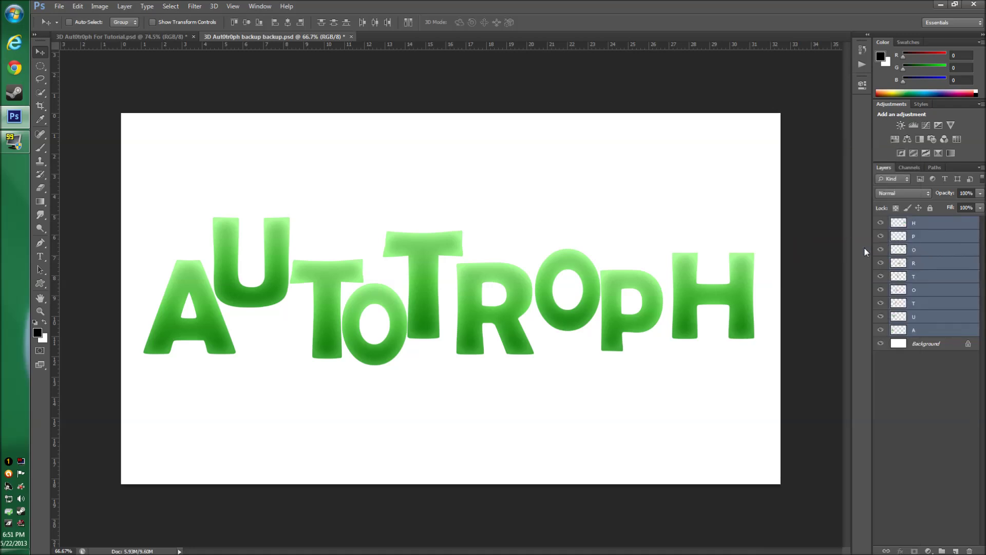
pyautogui.click(951, 383)
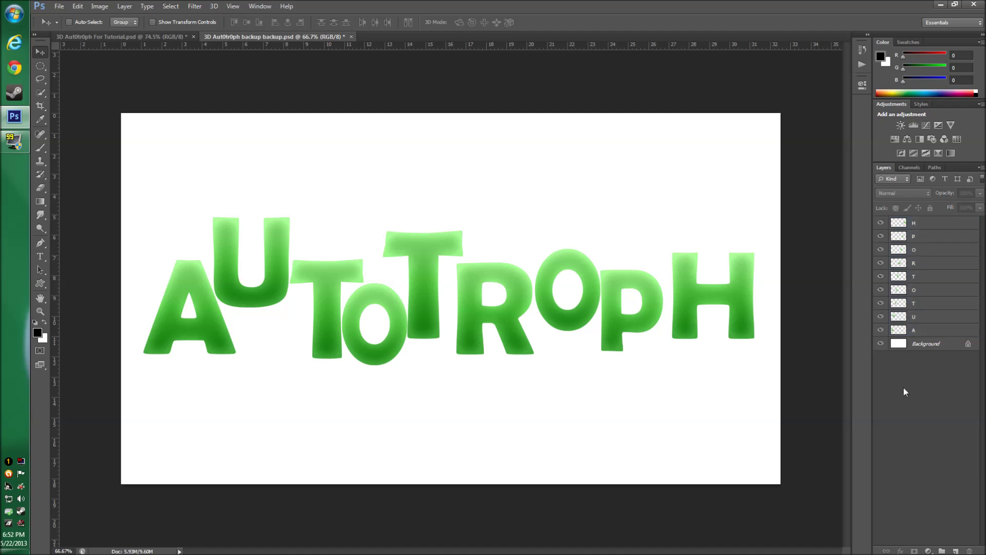
pyautogui.click(930, 278)
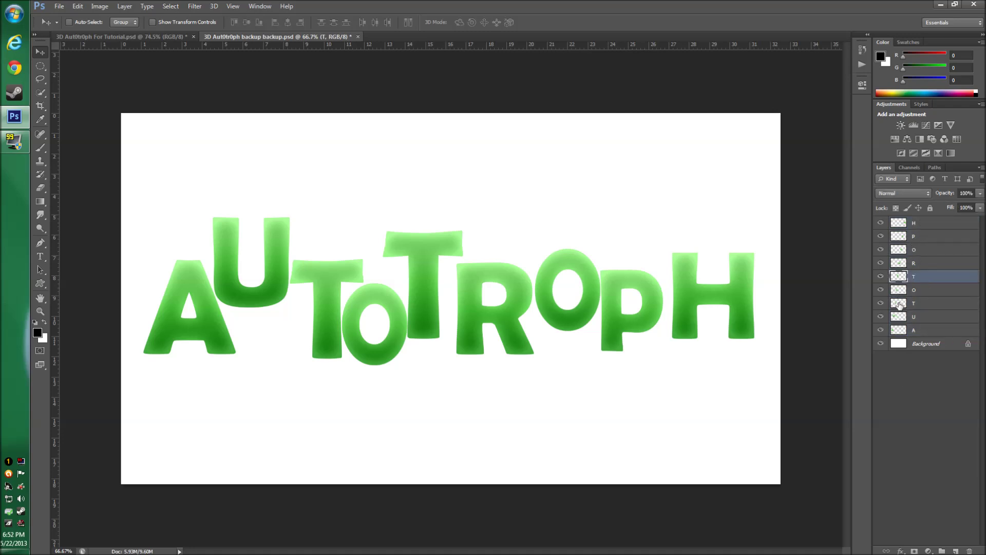
pyautogui.click(917, 366)
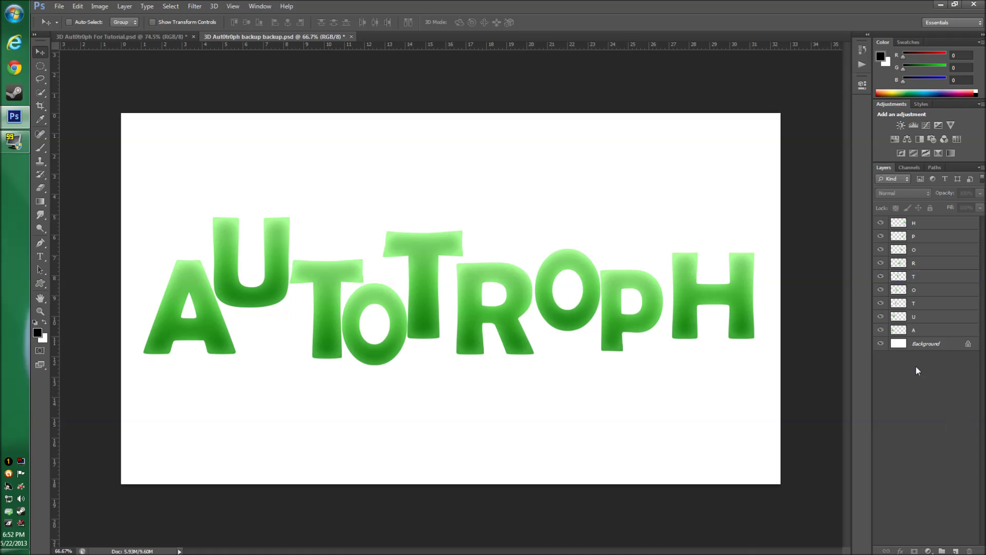
# Step: Hide every letter layer from U up to H, leaving only the A and Background visible, with the A layer selected
pyautogui.click(918, 331)
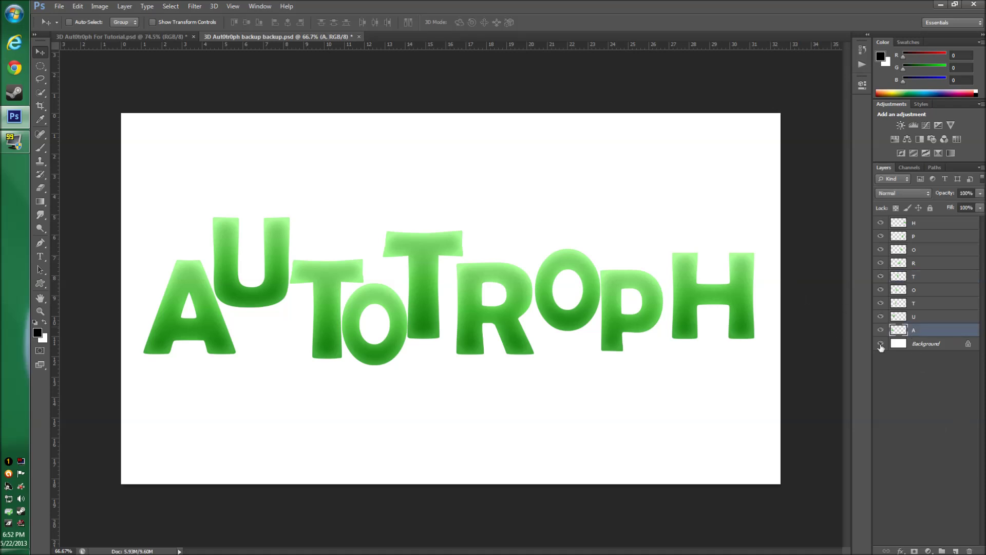
pyautogui.click(917, 316)
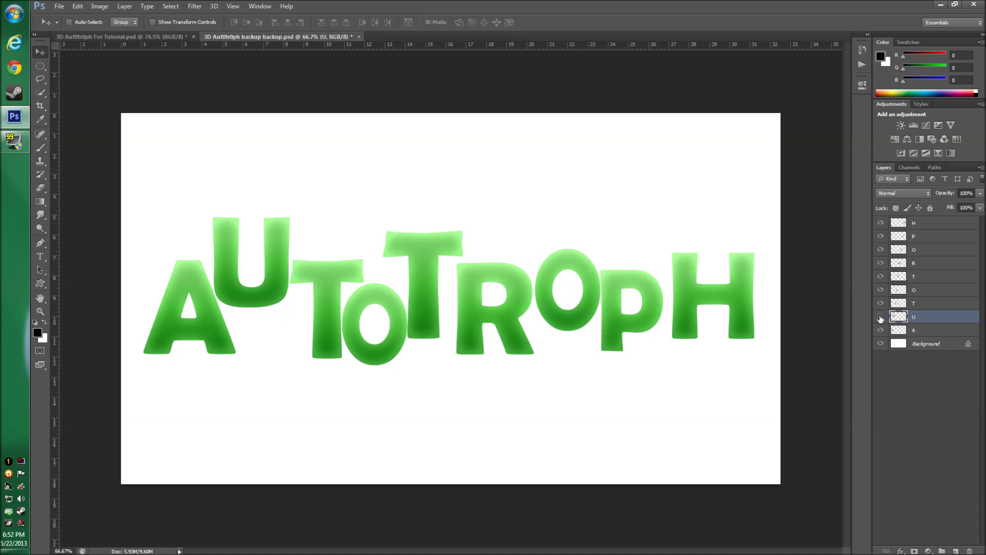
pyautogui.moveTo(881, 311); pyautogui.dragTo(882, 224)
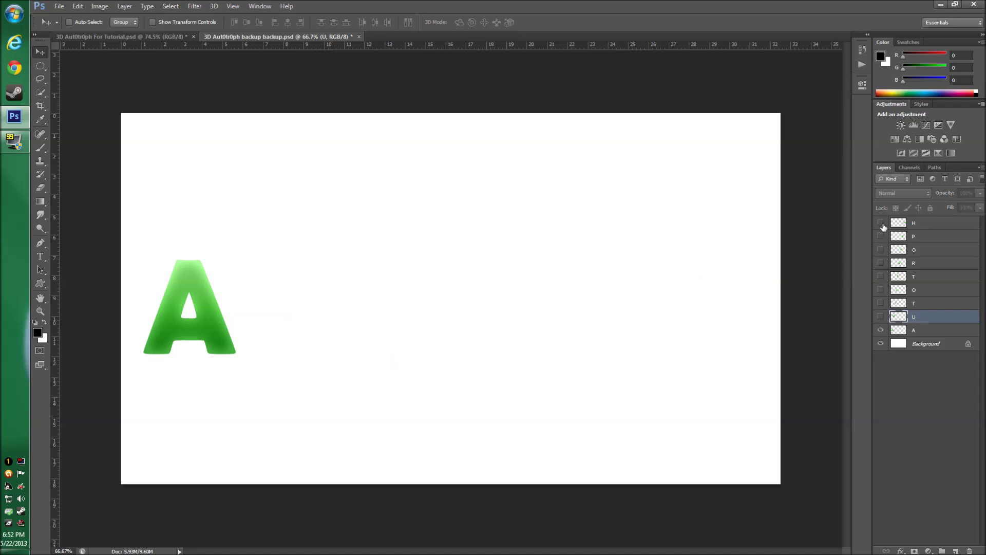
pyautogui.click(921, 331)
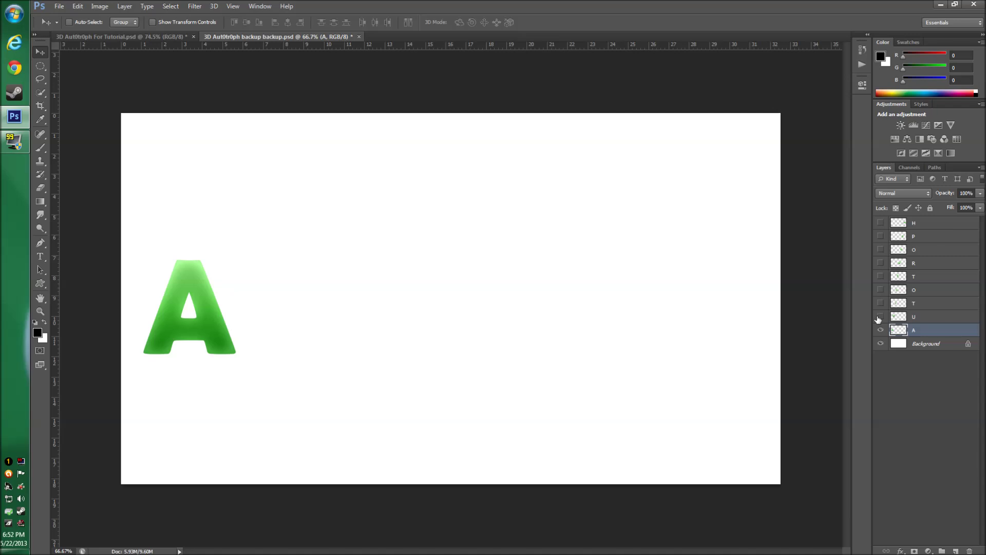
# Step: Create a 3D extrusion from the A layer and switch to the 3D workspace
pyautogui.click(213, 7)
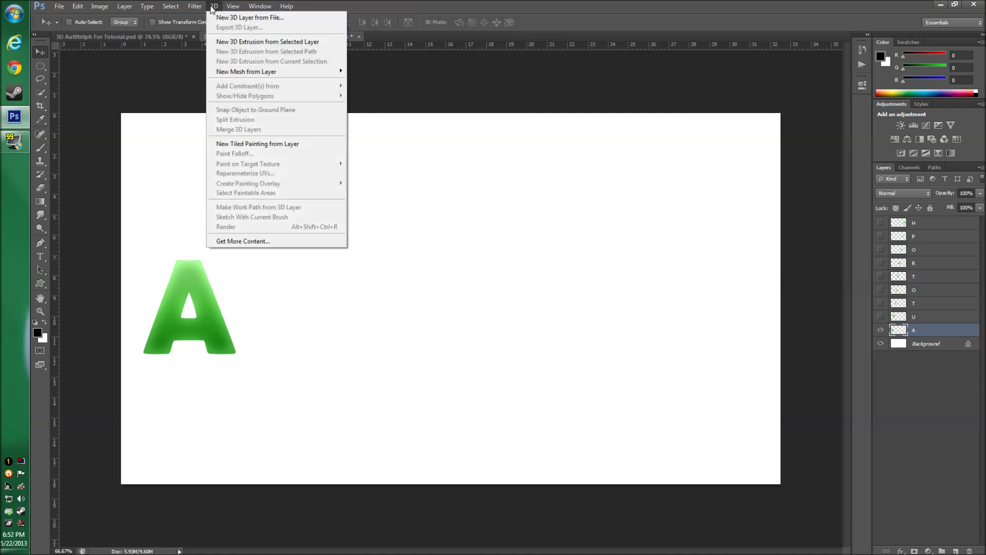
pyautogui.click(241, 42)
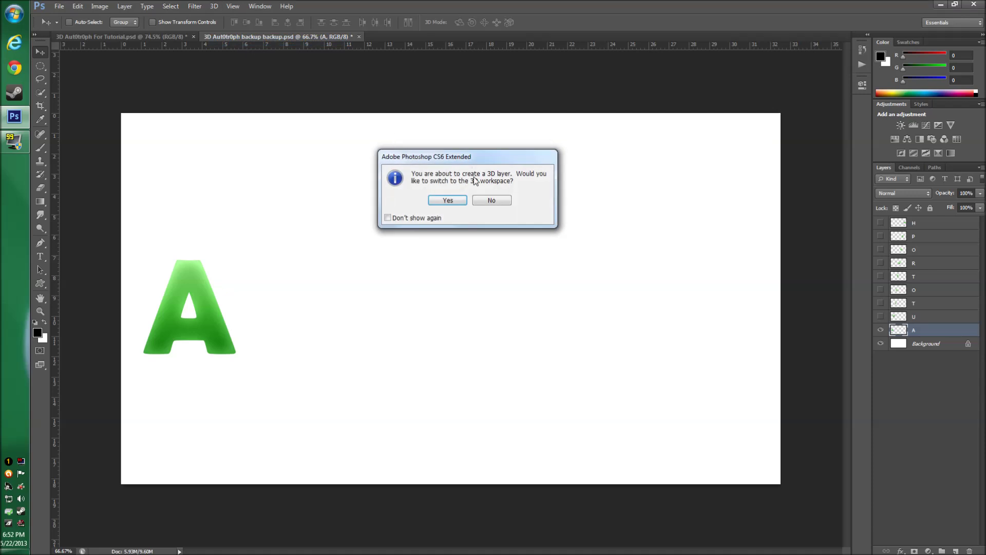
pyautogui.click(447, 201)
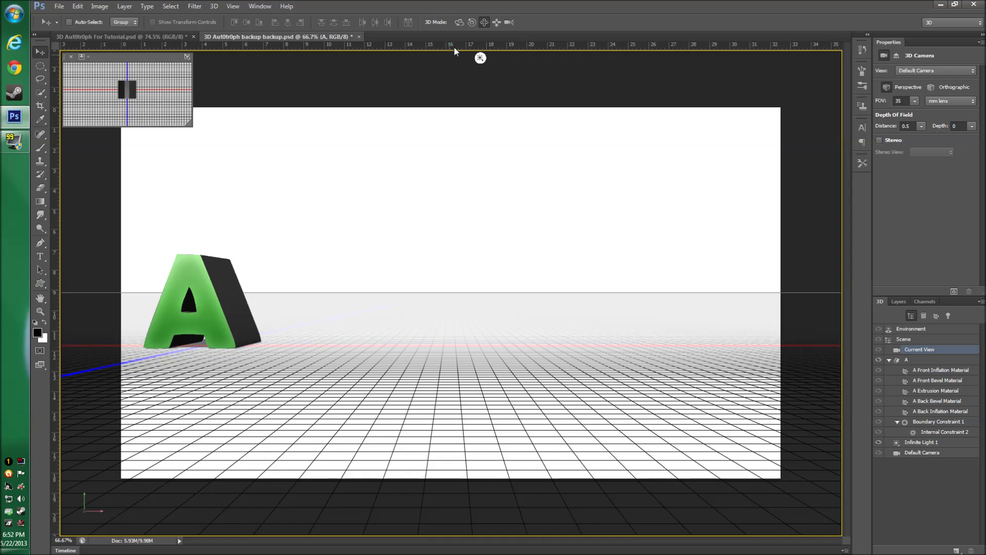
# Step: Pan the 3D camera so the extruded A sits lower and farther right on the canvas
pyautogui.click(461, 21)
pyautogui.moveTo(330, 311)
pyautogui.mouseDown()
pyautogui.moveTo(363, 318)
pyautogui.moveTo(359, 303)
pyautogui.moveTo(337, 324)
pyautogui.moveTo(337, 303)
pyautogui.mouseUp()
pyautogui.click(485, 22)
pyautogui.moveTo(462, 211); pyautogui.dragTo(494, 235)
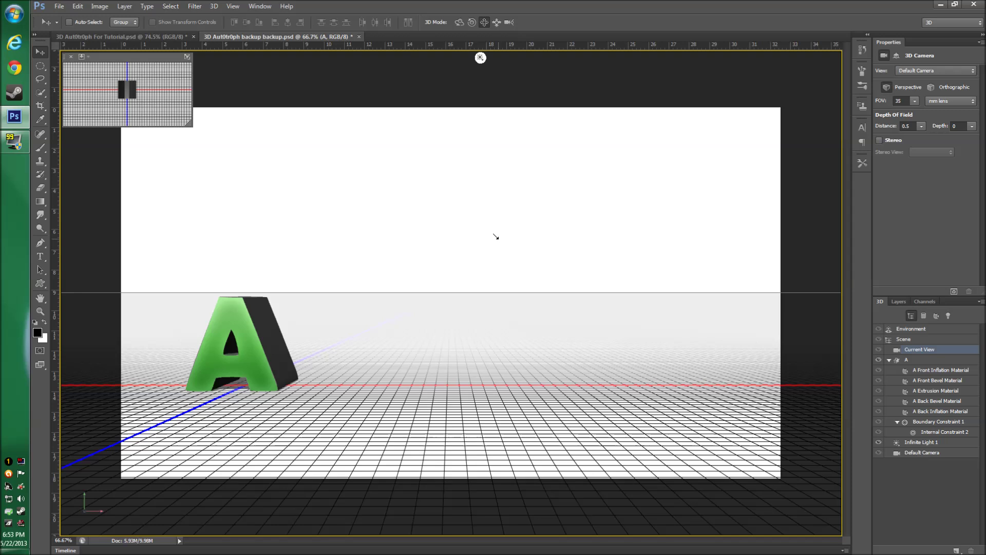
# Step: Reposition the A mesh above the ground plane and closer to the camera, turned so its left side shows
pyautogui.click(923, 361)
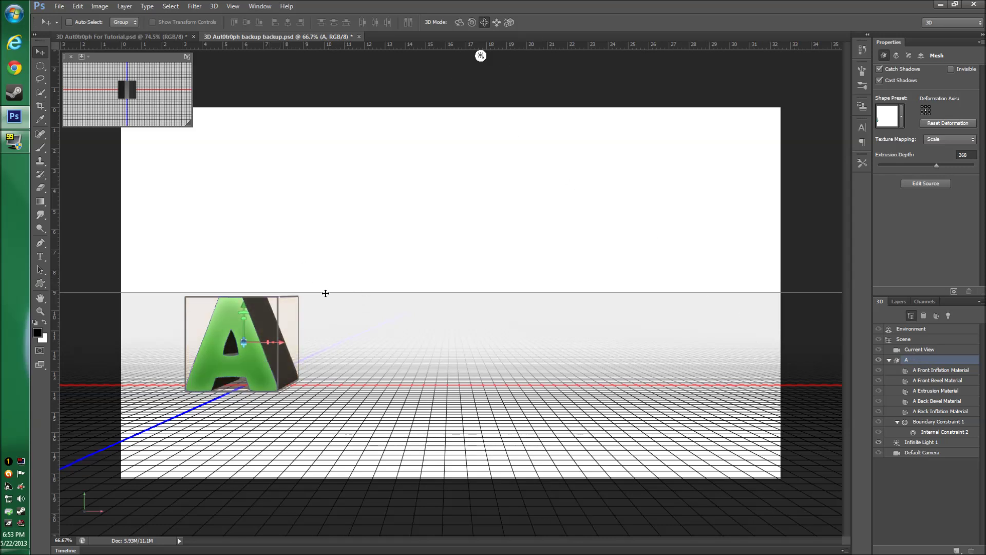
pyautogui.moveTo(350, 333); pyautogui.dragTo(361, 266)
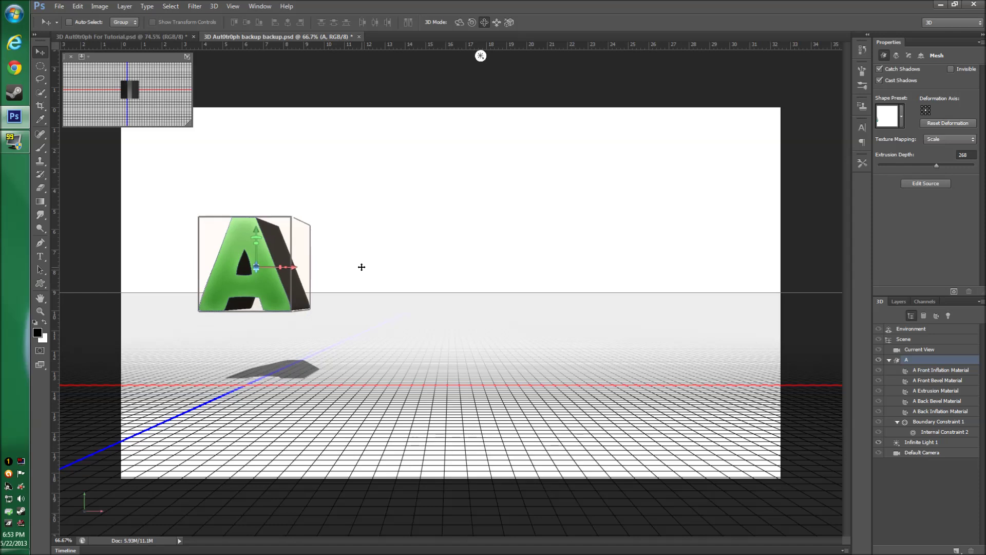
pyautogui.click(459, 22)
pyautogui.moveTo(425, 227); pyautogui.dragTo(479, 278)
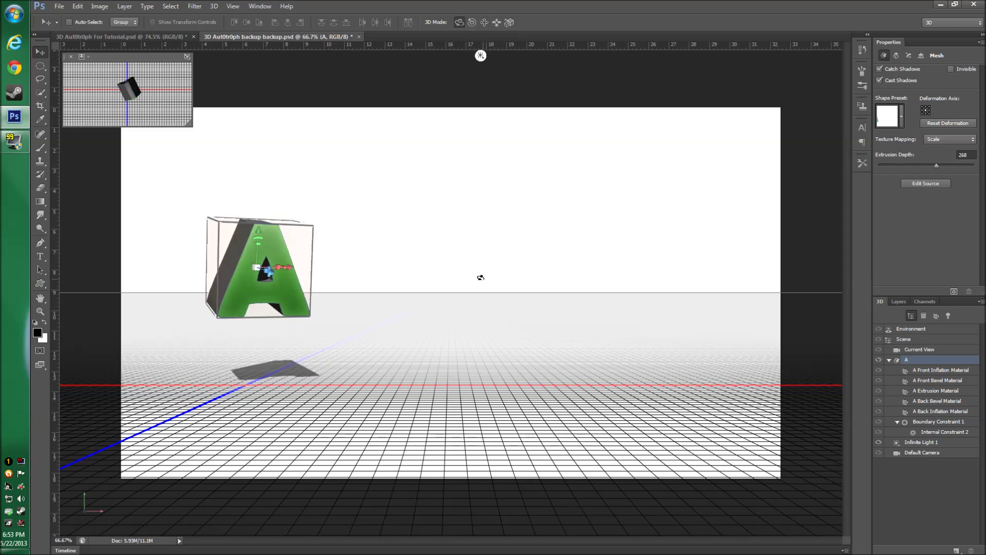
pyautogui.click(496, 22)
pyautogui.moveTo(368, 254); pyautogui.dragTo(428, 354)
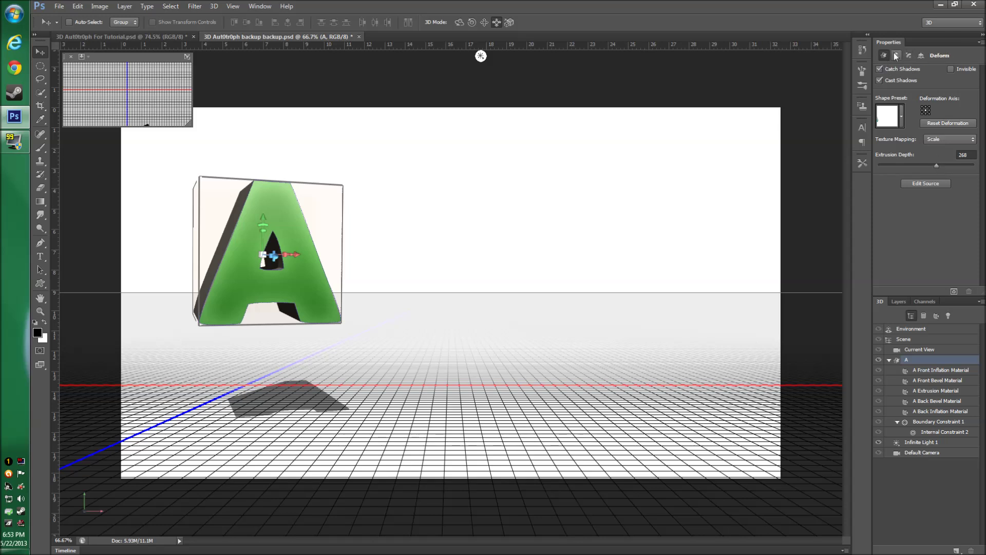
# Step: Set the A mesh's Extrusion Depth to 2500 and its front cap's Inflate Strength to 5%
pyautogui.moveTo(939, 170); pyautogui.dragTo(984, 166)
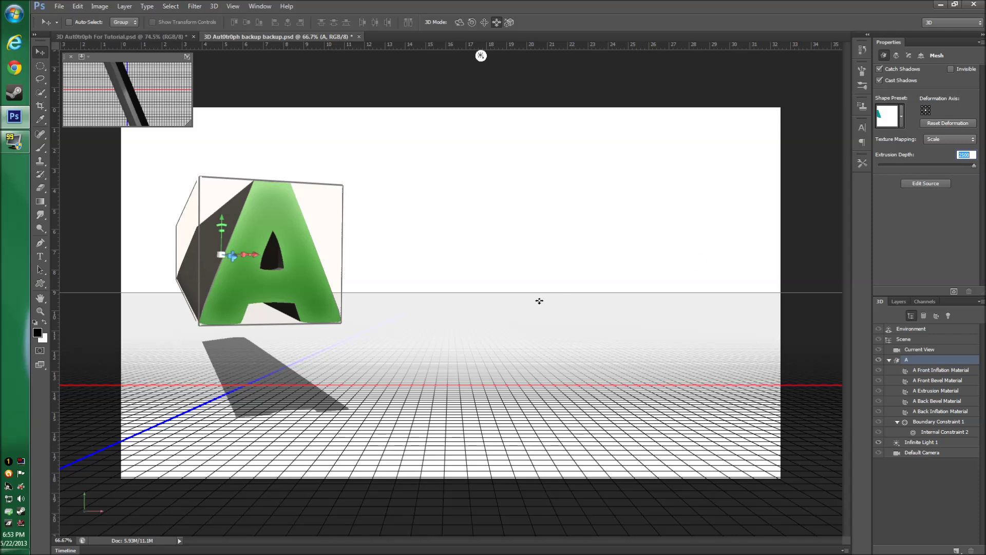
pyautogui.click(897, 55)
pyautogui.click(908, 54)
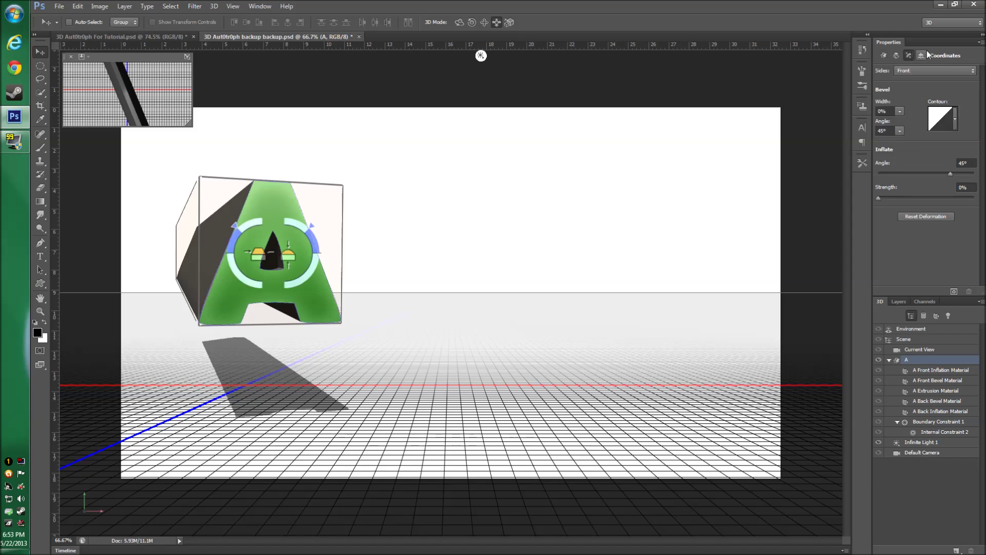
pyautogui.click(962, 188)
pyautogui.write('5')
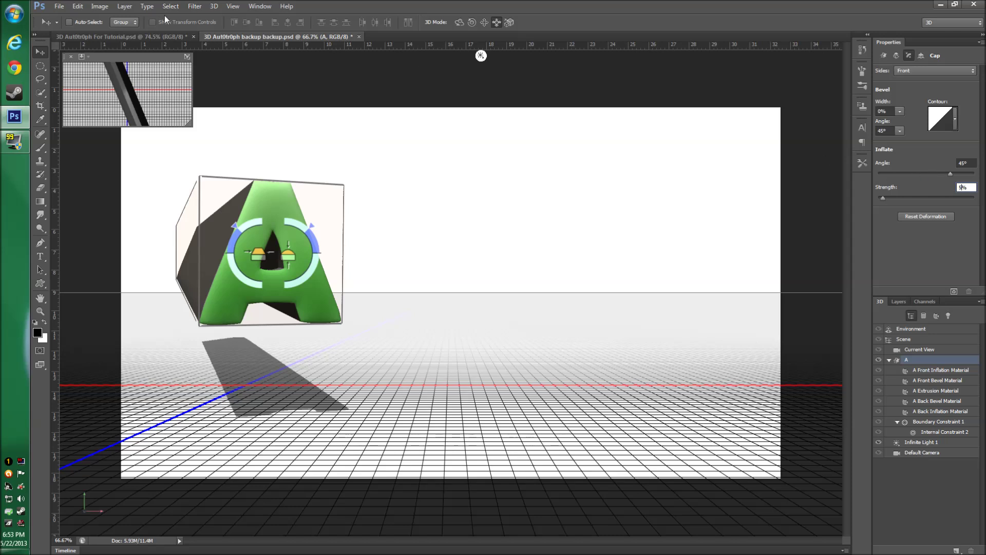
# Step: Twist the A's extrusion by a positive angle with 0% taper, comparing it with the finished lettering in the For Tutorial document
pyautogui.click(138, 35)
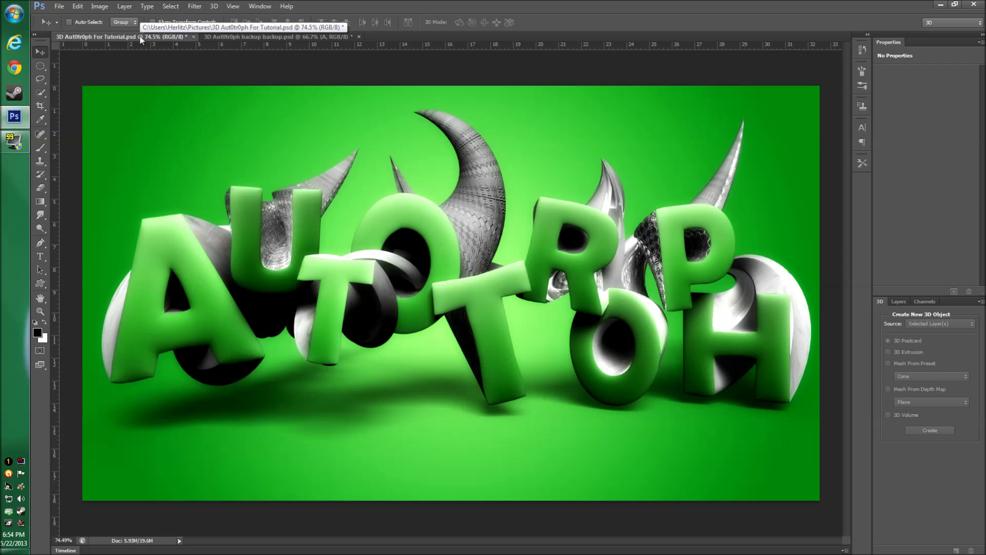
pyautogui.click(221, 37)
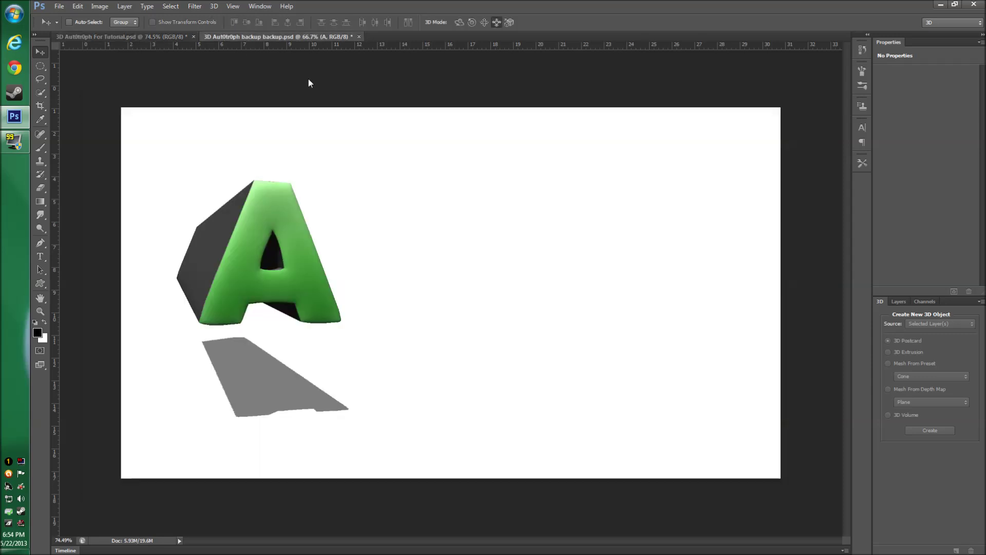
pyautogui.click(898, 54)
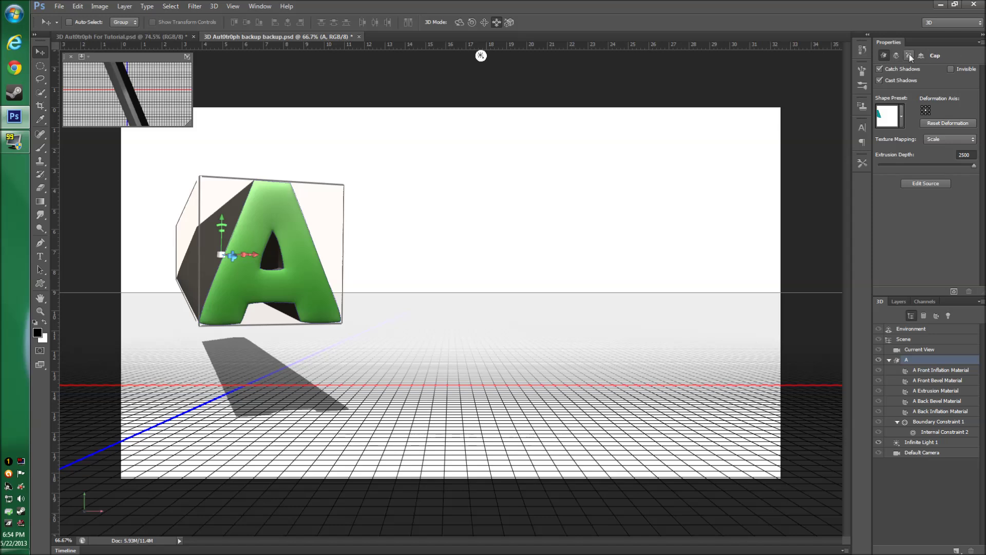
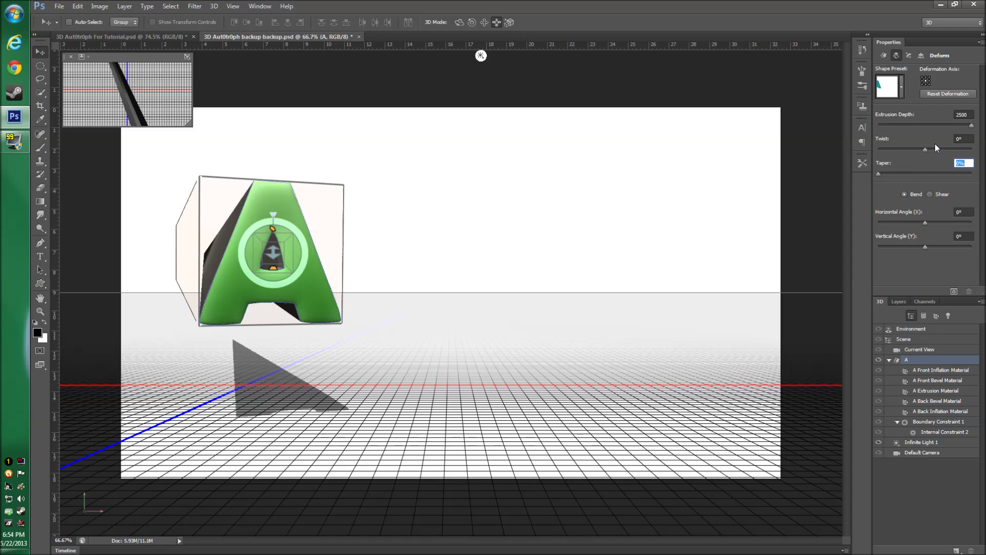
pyautogui.moveTo(925, 149); pyautogui.dragTo(936, 148)
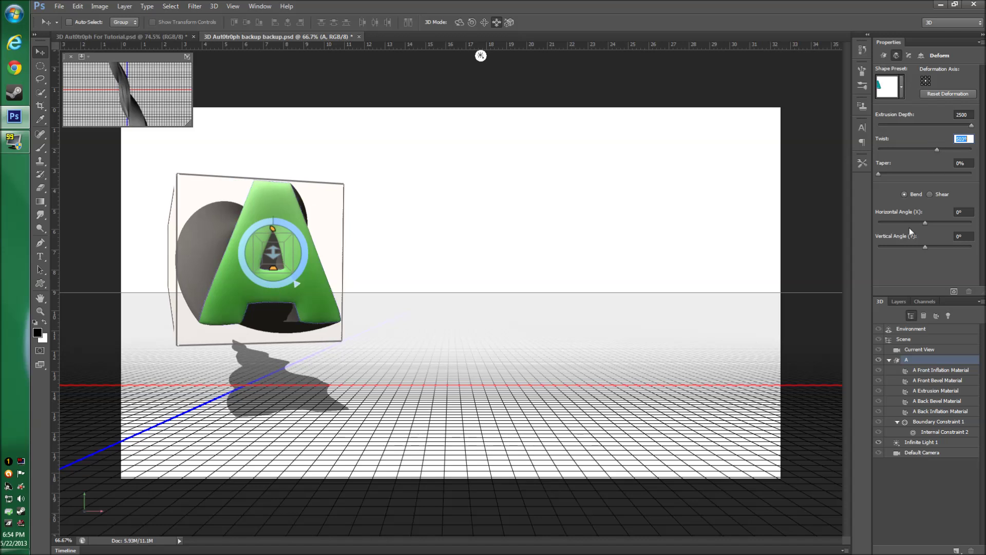
pyautogui.click(131, 37)
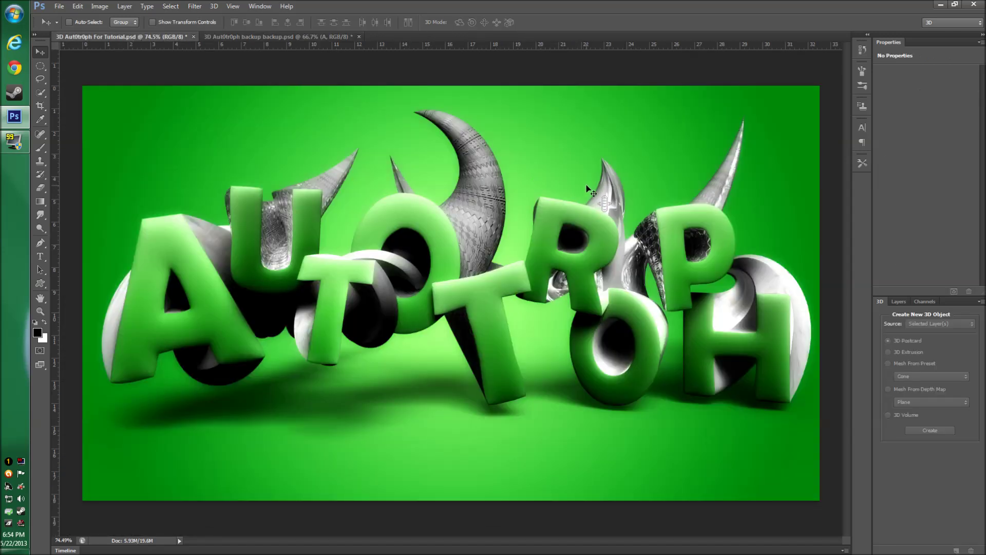
pyautogui.click(272, 37)
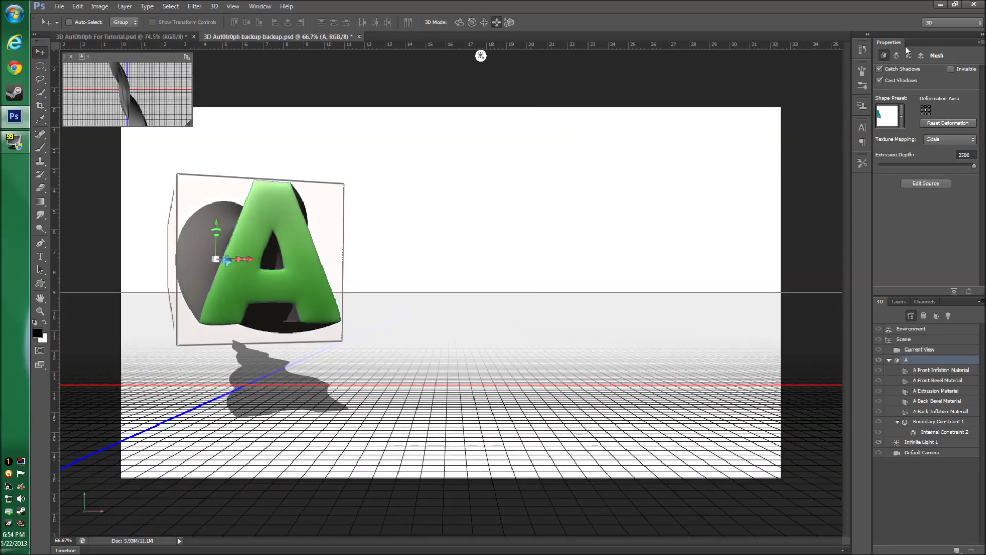
# Step: Bend the A's extrusion with a Horizontal Angle of -129° and a smaller negative Vertical Angle
pyautogui.click(896, 56)
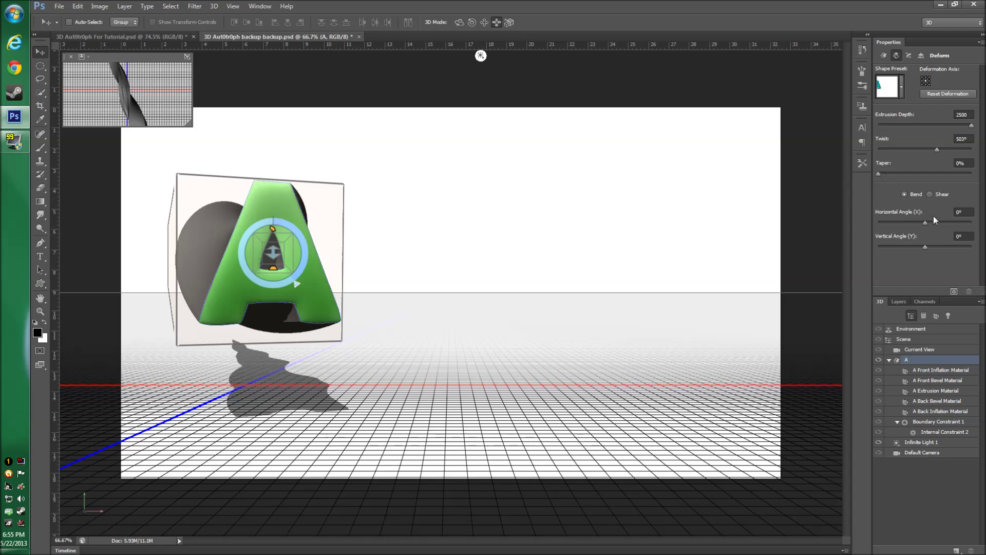
pyautogui.moveTo(926, 223)
pyautogui.mouseDown()
pyautogui.moveTo(946, 224)
pyautogui.moveTo(899, 217)
pyautogui.moveTo(909, 212)
pyautogui.moveTo(920, 251)
pyautogui.moveTo(946, 251)
pyautogui.moveTo(918, 253)
pyautogui.moveTo(939, 248)
pyautogui.moveTo(917, 240)
pyautogui.mouseUp()
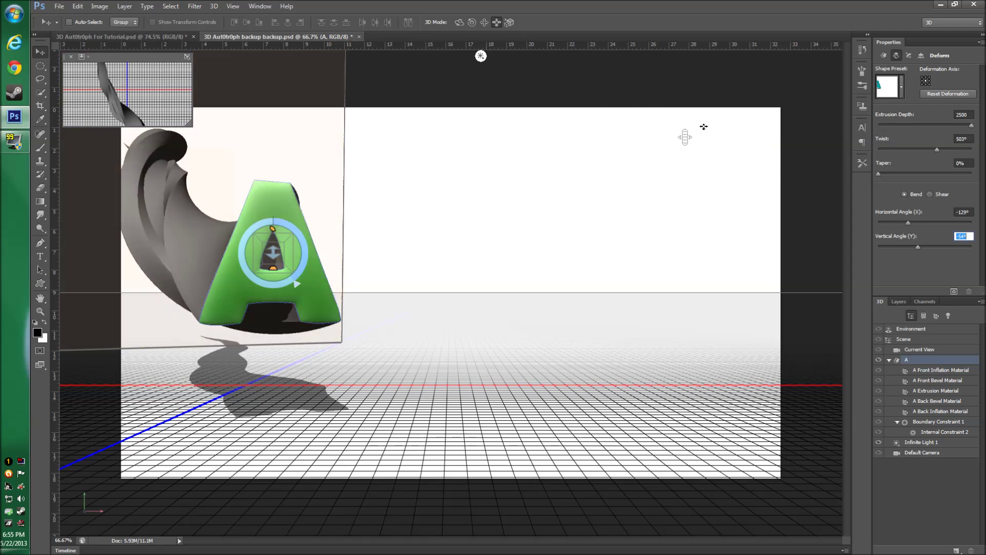
pyautogui.click(884, 57)
# Step: Try the striped, perforated and floral red material presets on the A Extrusion Material
pyautogui.click(934, 391)
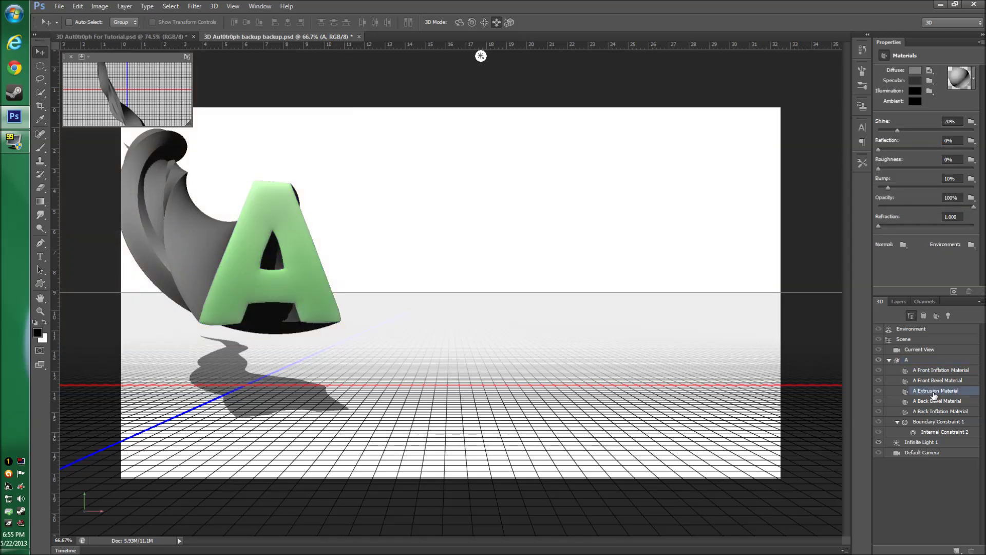
pyautogui.click(971, 78)
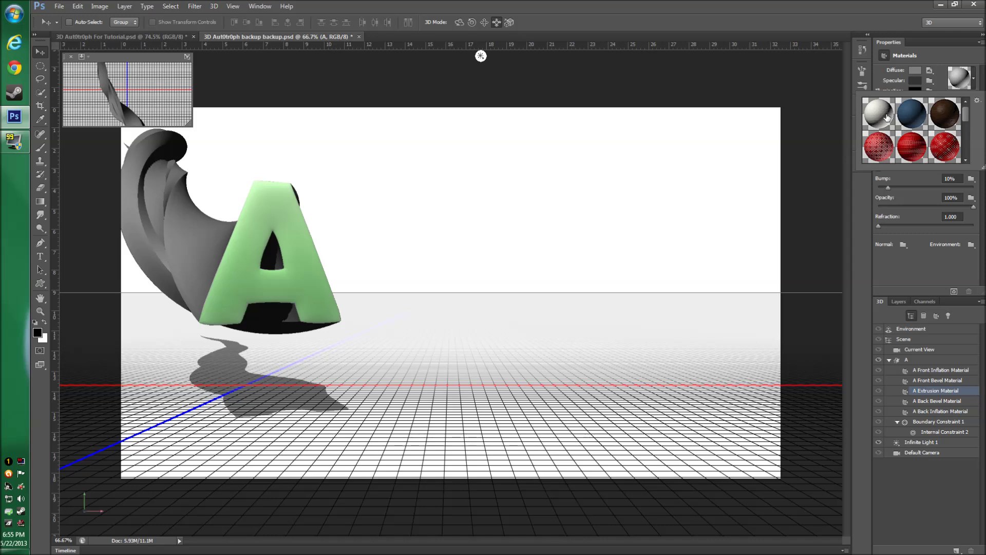
pyautogui.click(917, 149)
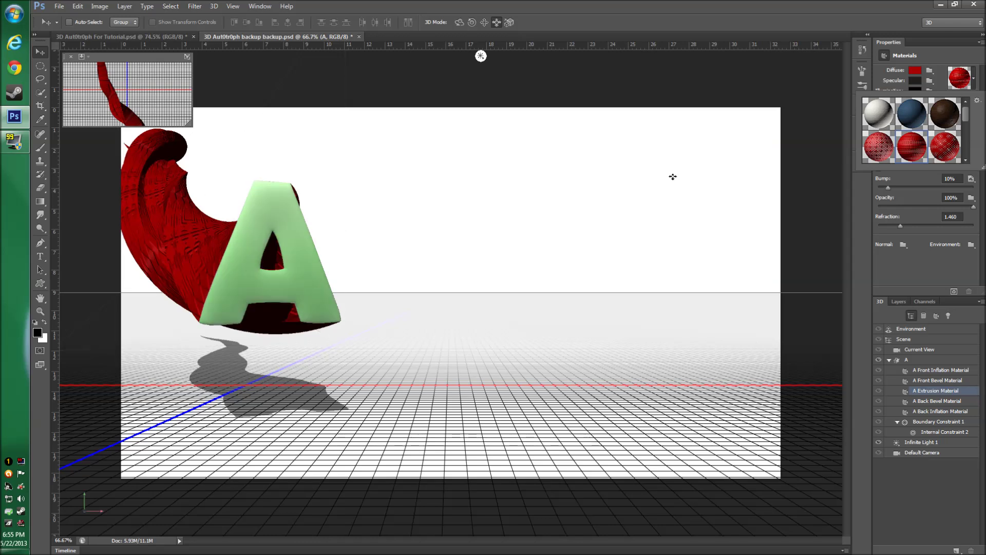
pyautogui.click(951, 150)
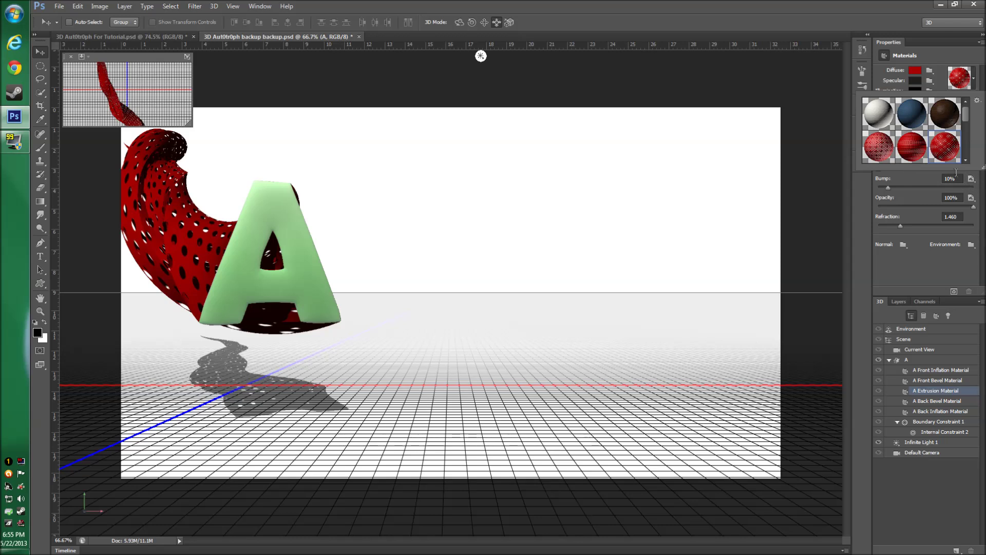
pyautogui.click(888, 150)
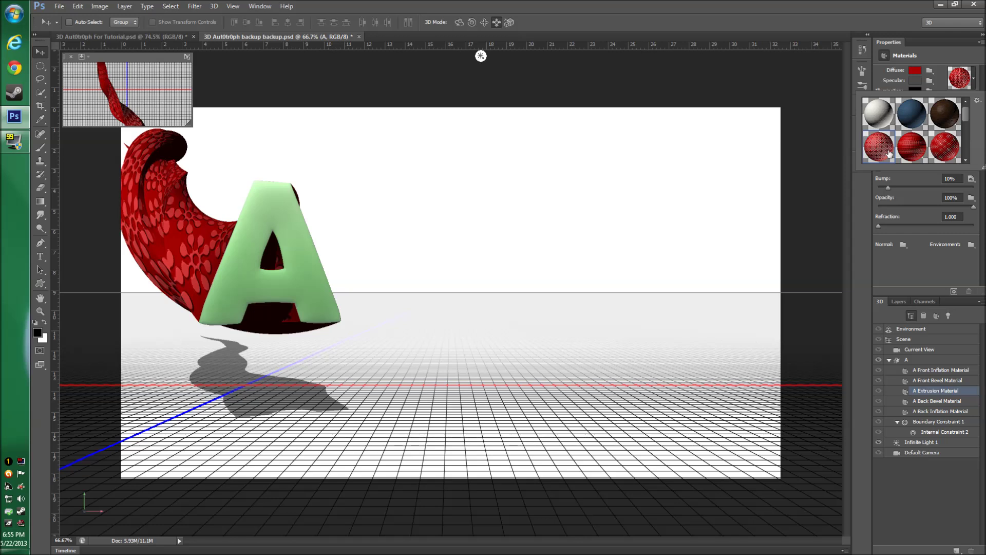
pyautogui.click(912, 147)
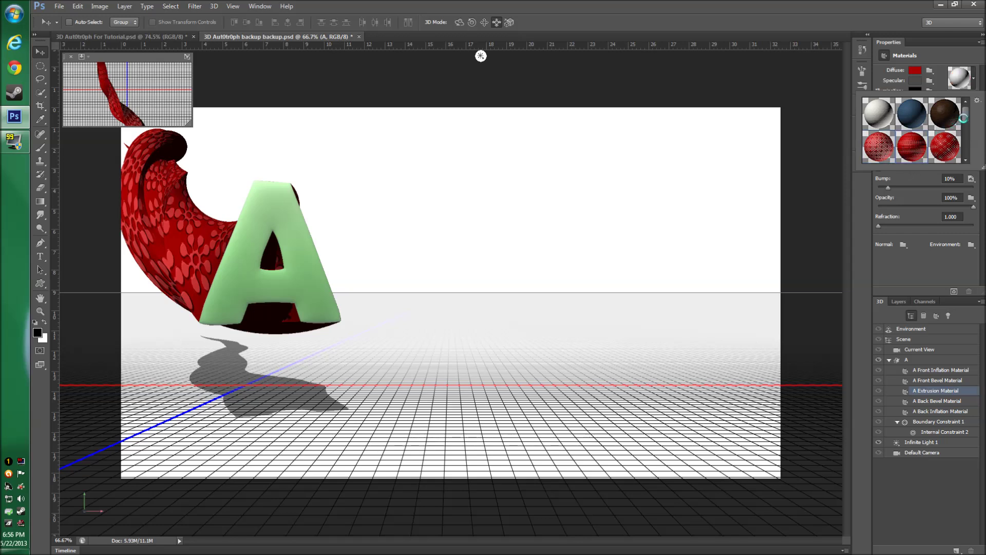
# Step: Apply the white marble preset to the A Extrusion Material after trying the plain grey and checkerboard presets
pyautogui.scroll(-1, 969, 128)
pyautogui.scroll(-2, 969, 127)
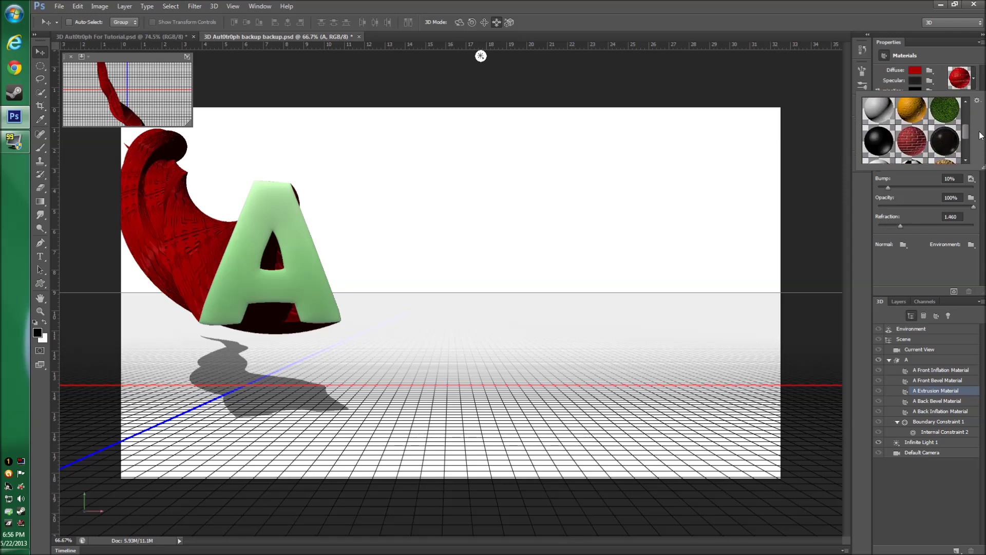
pyautogui.click(888, 120)
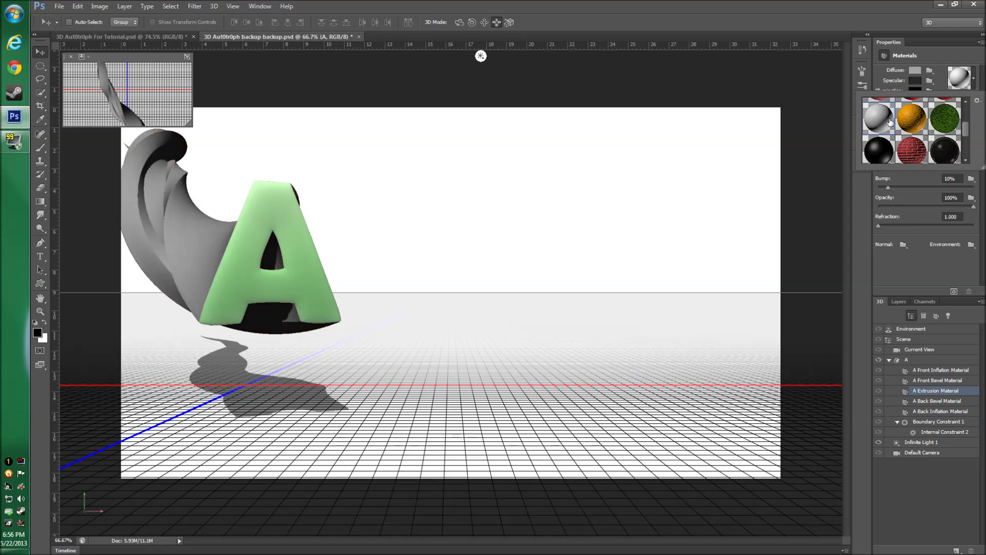
pyautogui.scroll(-3, 968, 130)
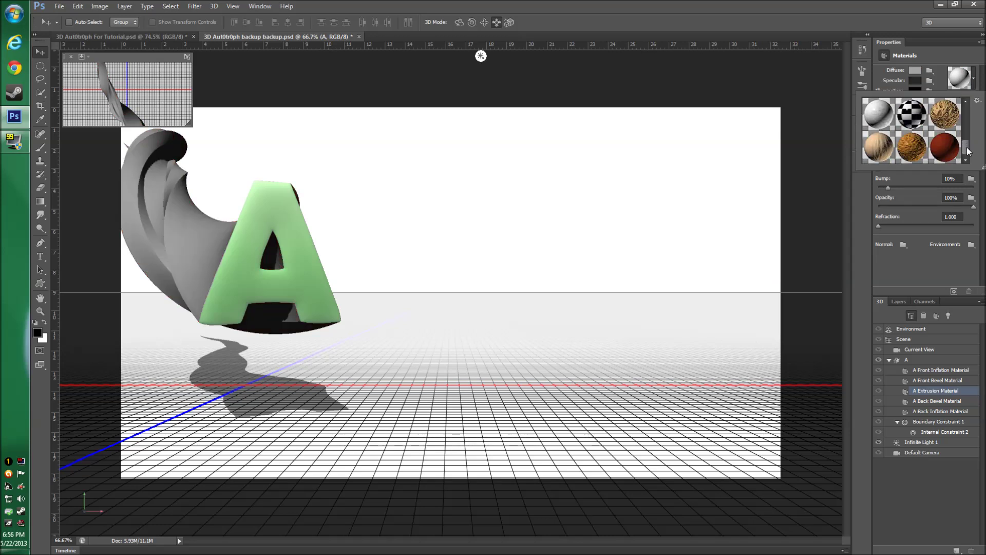
pyautogui.click(900, 115)
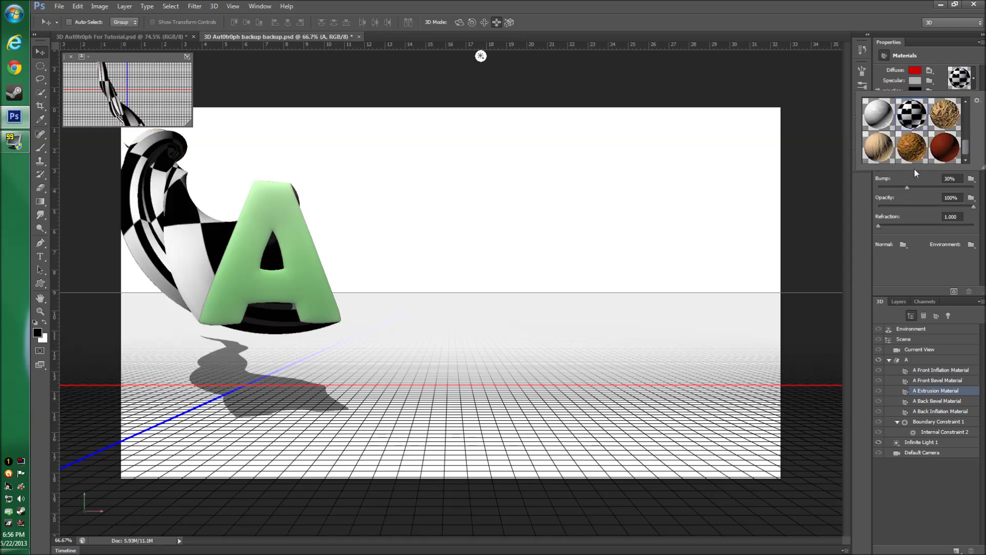
pyautogui.click(881, 117)
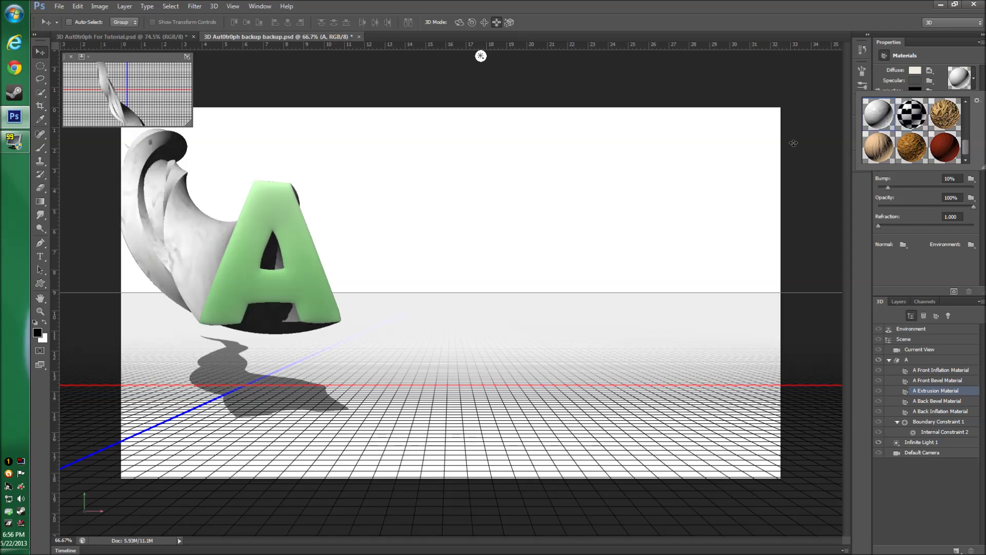
pyautogui.scroll(-4, 968, 152)
pyautogui.scroll(4, 966, 152)
pyautogui.click(958, 55)
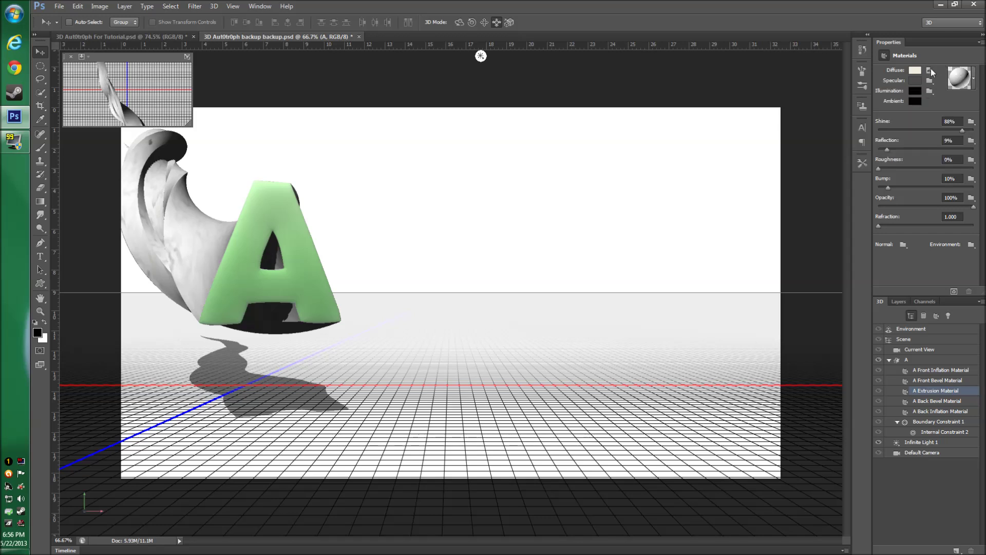
pyautogui.click(917, 70)
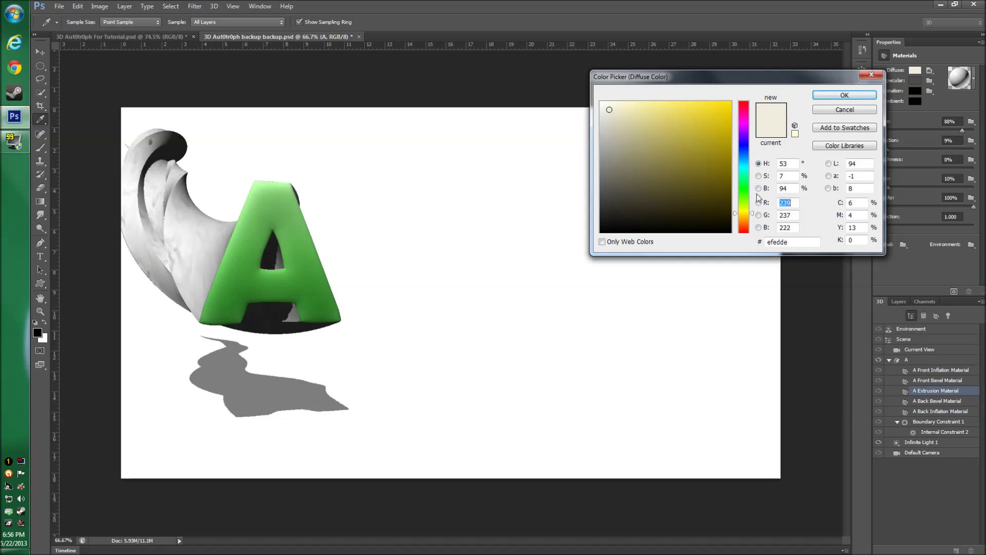
pyautogui.moveTo(810, 78); pyautogui.dragTo(779, 68)
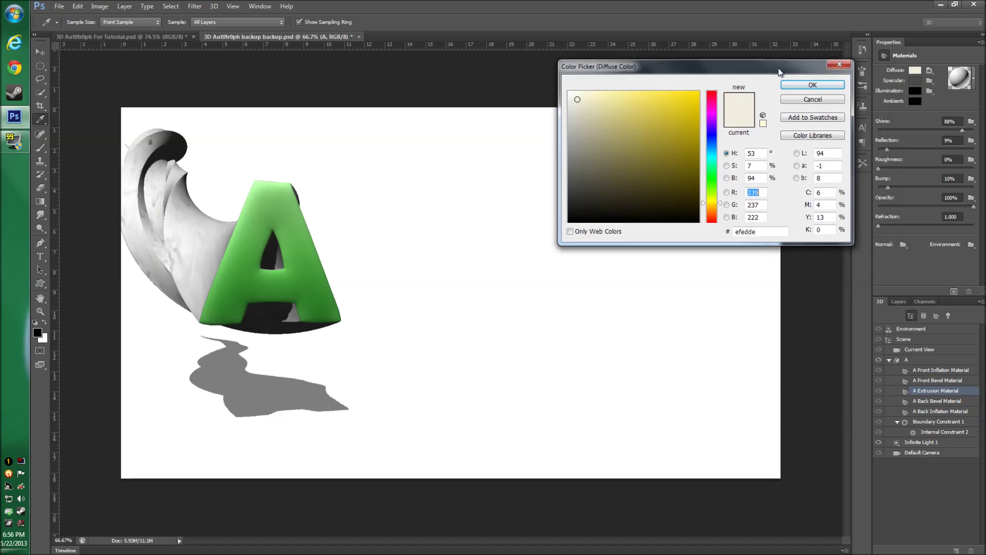
pyautogui.click(690, 124)
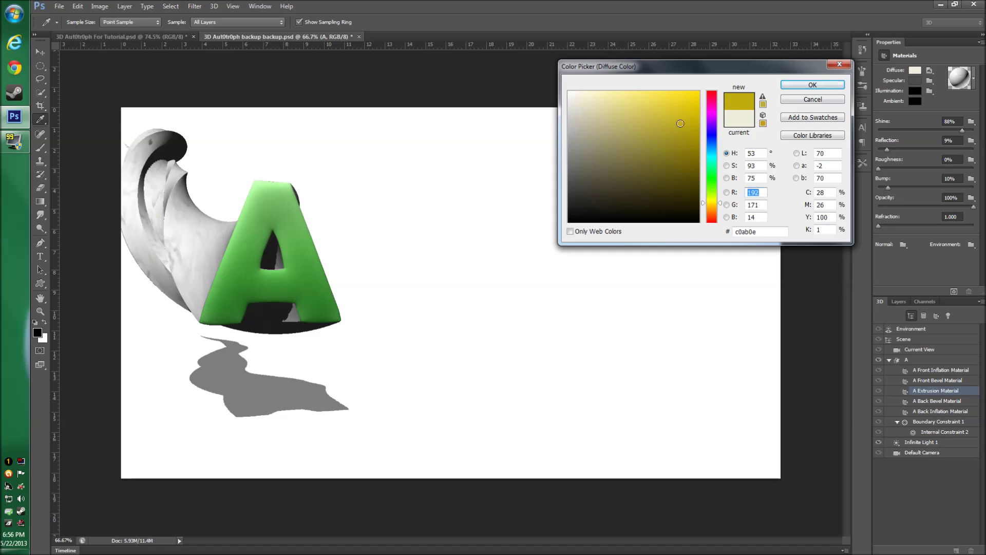
pyautogui.click(629, 110)
pyautogui.click(800, 101)
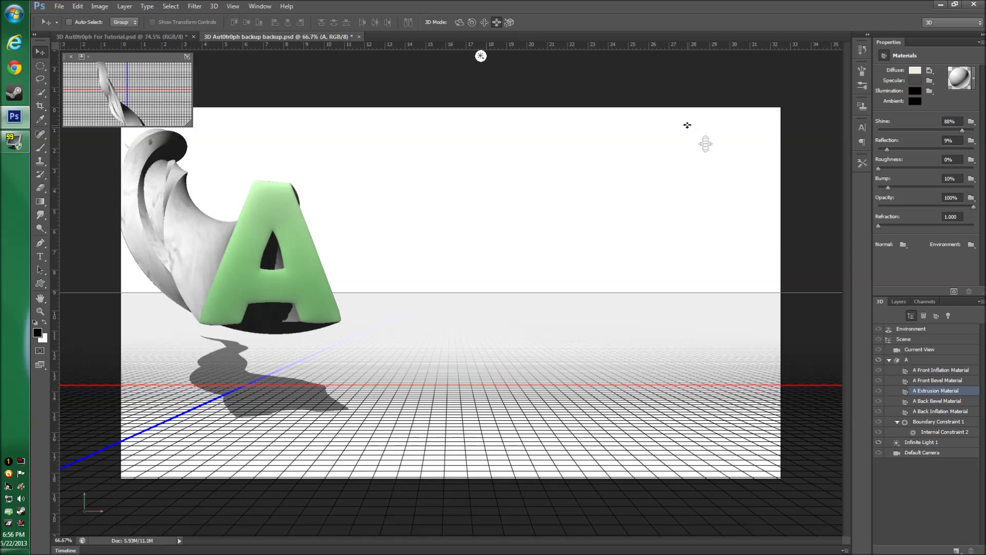
pyautogui.click(919, 103)
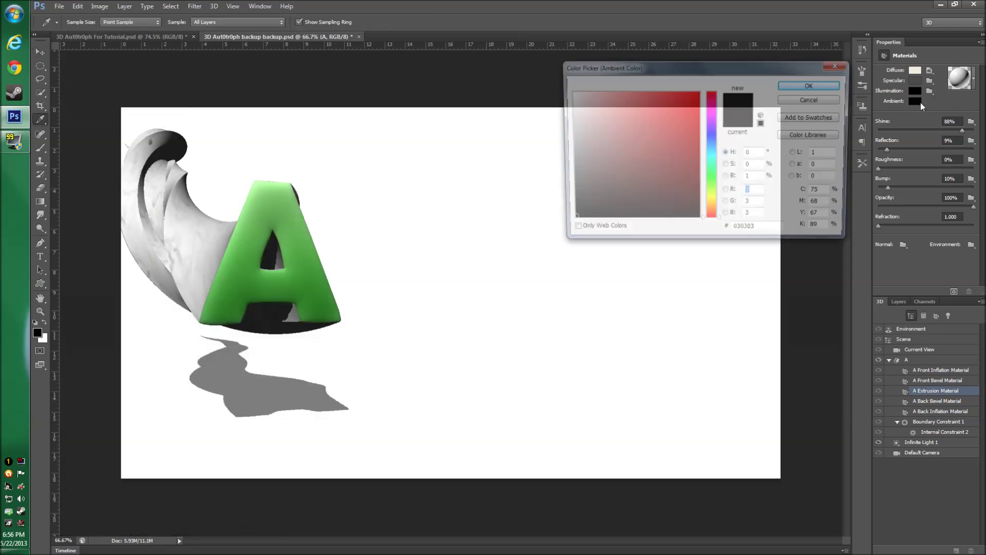
pyautogui.click(702, 100)
pyautogui.click(691, 101)
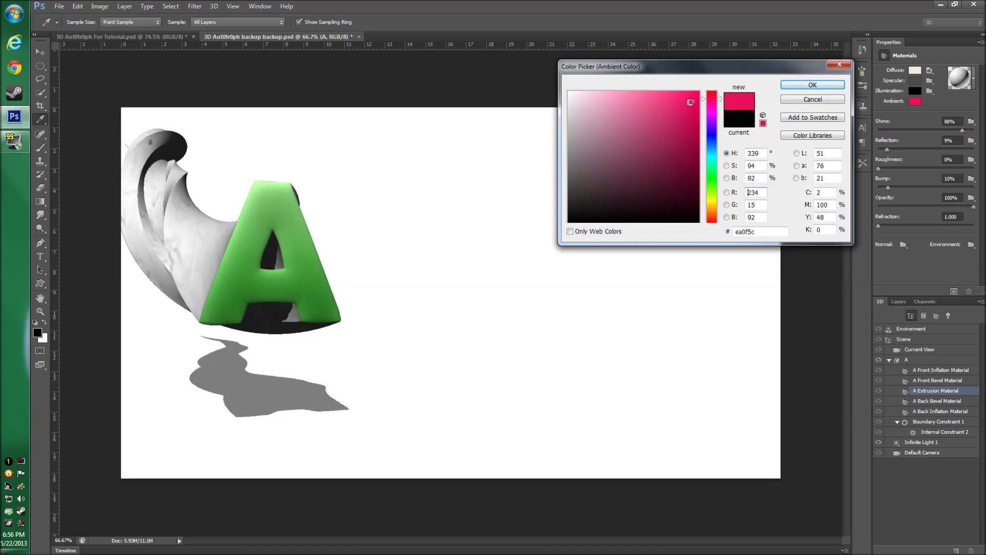
pyautogui.click(824, 105)
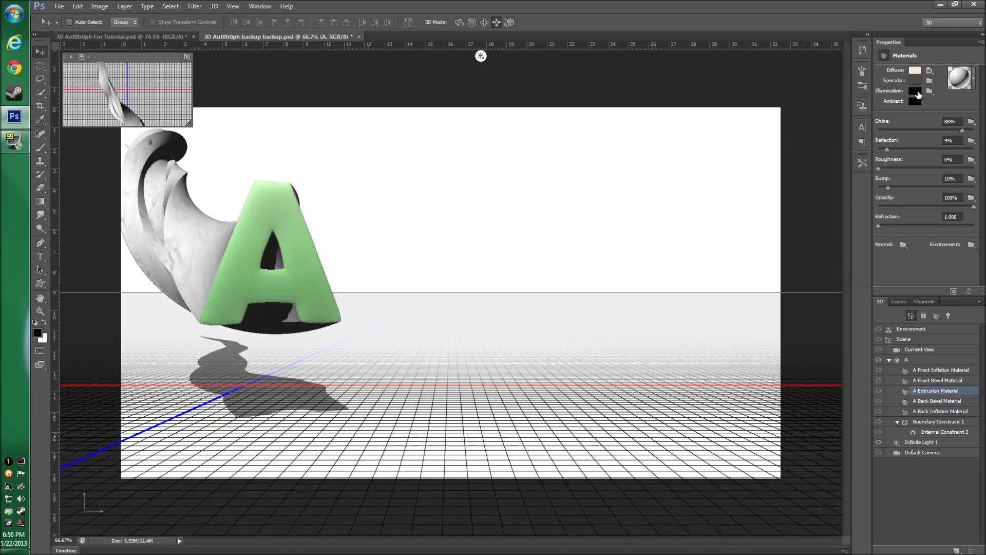
pyautogui.click(915, 91)
pyautogui.click(696, 117)
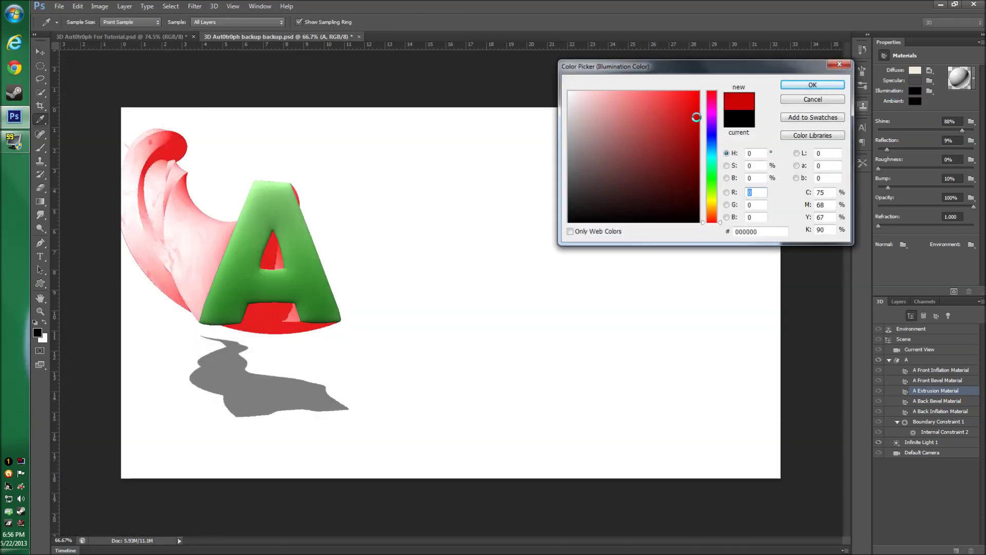
pyautogui.click(806, 101)
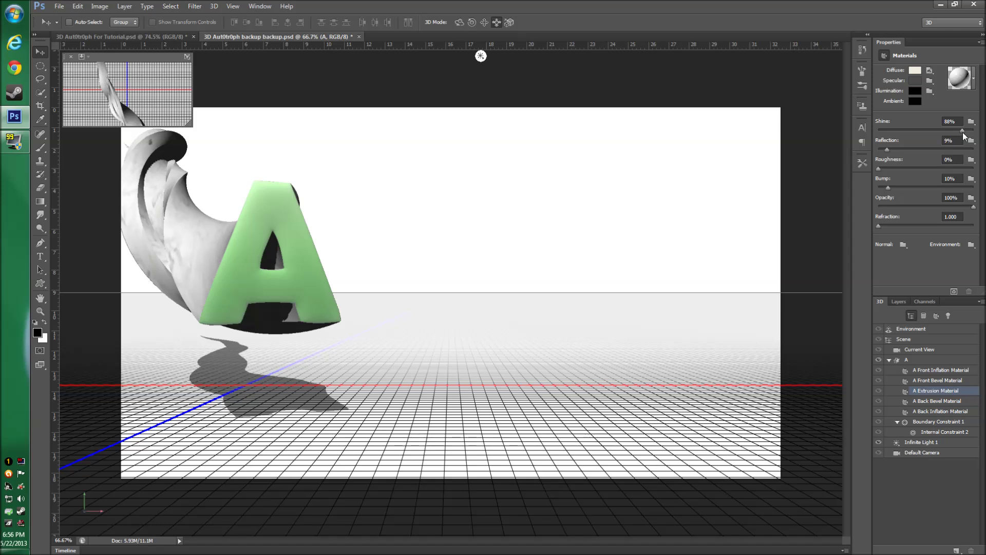
# Step: Set the A Extrusion Material's Shine and Reflection to 100%, and compare with the finished lettering in the For Tutorial document
pyautogui.moveTo(963, 133); pyautogui.dragTo(983, 128)
pyautogui.moveTo(889, 152); pyautogui.dragTo(973, 149)
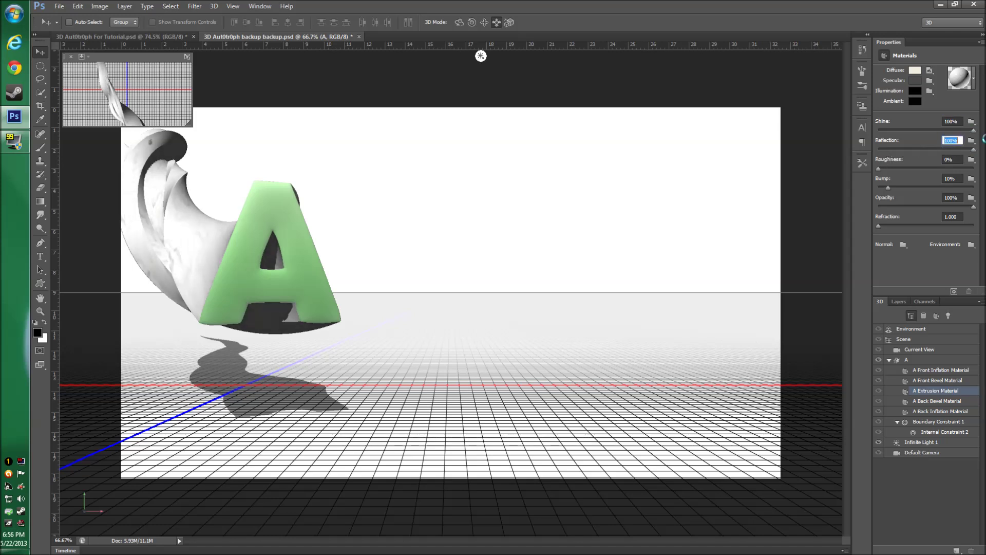
pyautogui.click(146, 37)
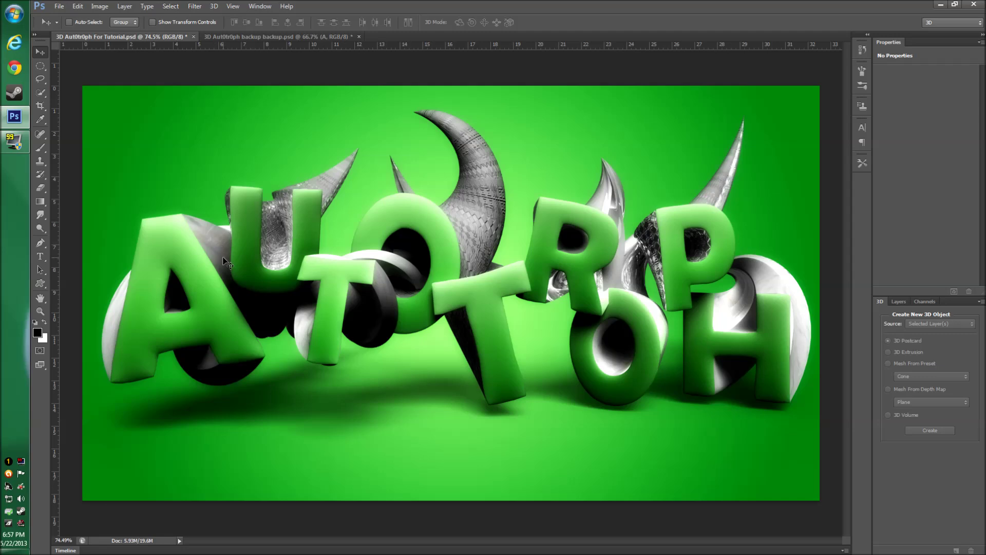
pyautogui.click(230, 37)
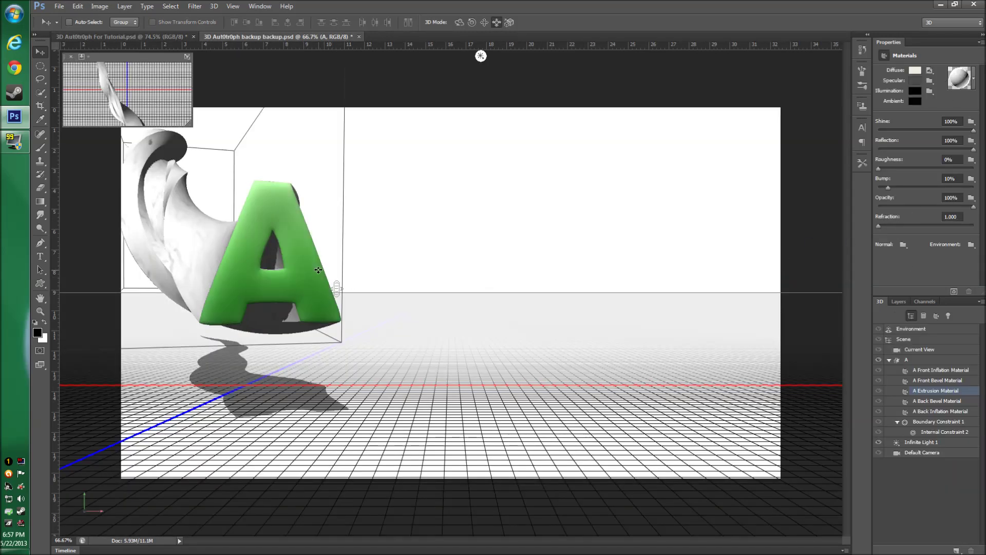
# Step: Show the U layer and move the letter to the right of the A
pyautogui.click(900, 302)
pyautogui.click(934, 453)
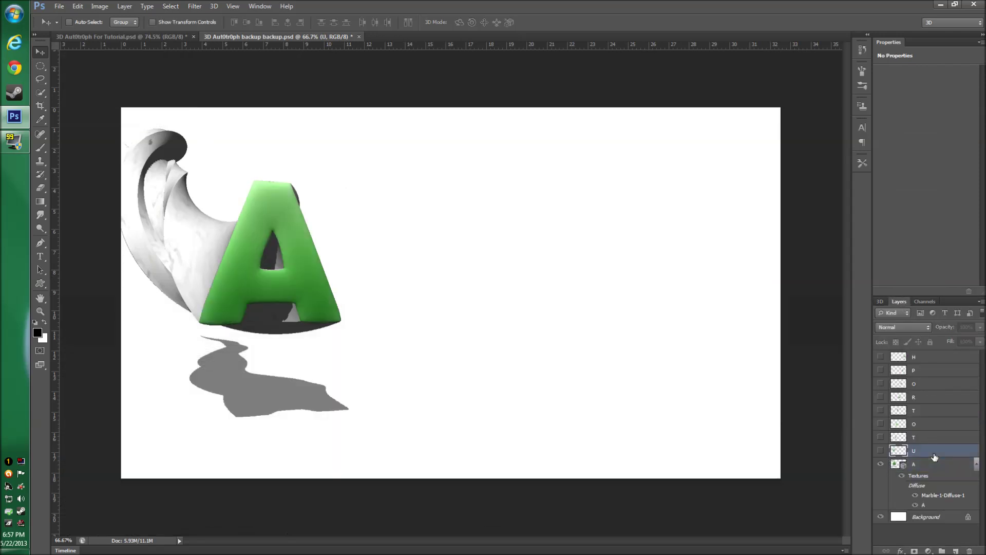
pyautogui.click(881, 451)
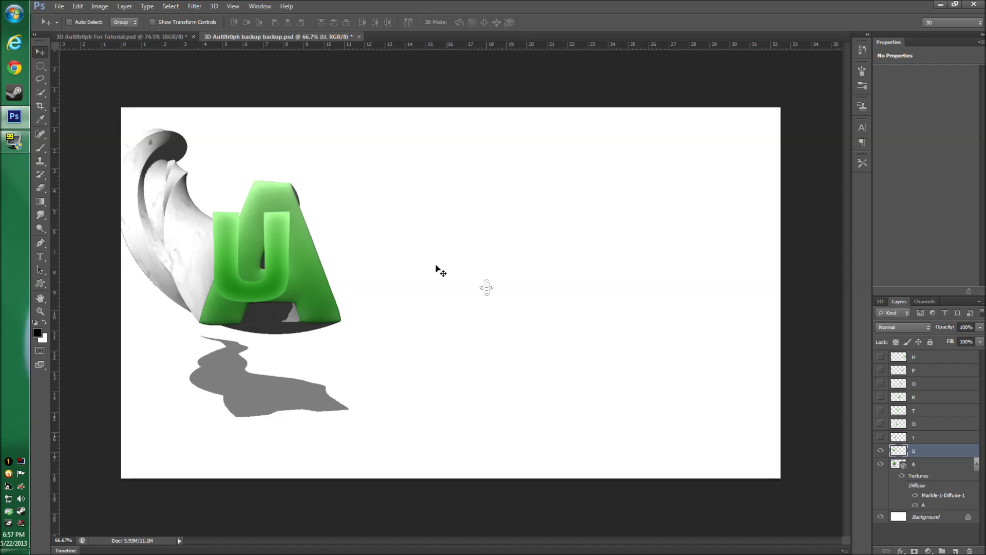
pyautogui.moveTo(250, 285); pyautogui.dragTo(405, 297)
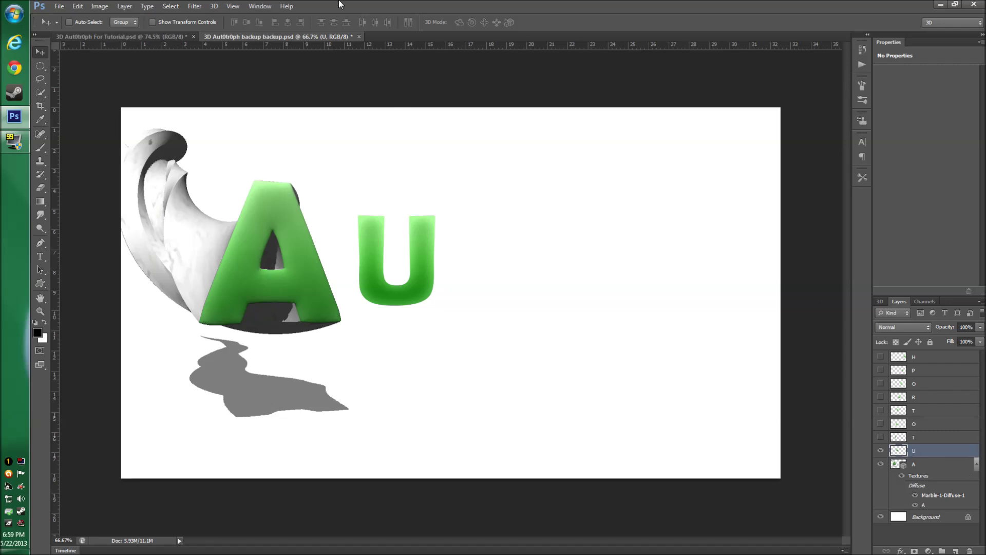
# Step: Create a 3D extrusion from the U layer and merge it down into the A's 3D layer
pyautogui.click(216, 6)
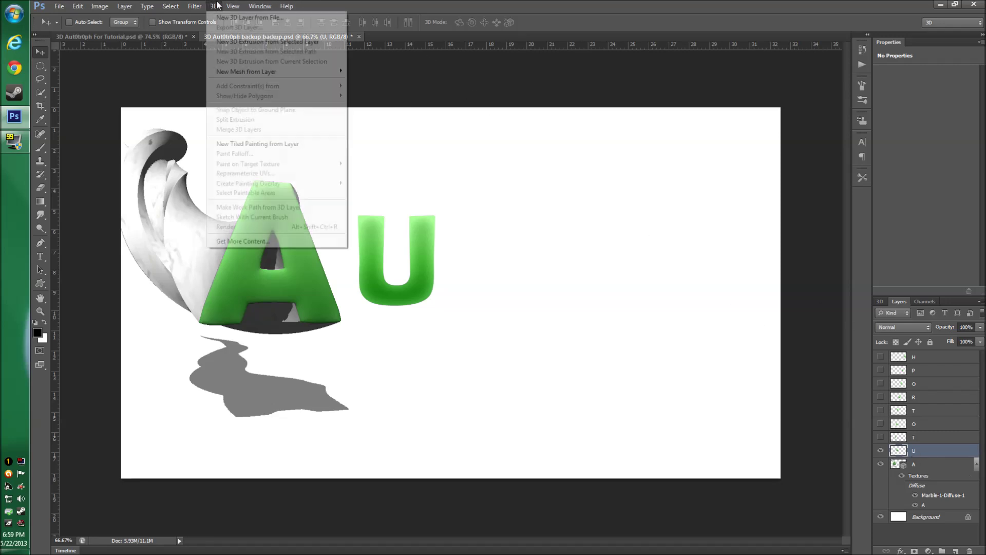
pyautogui.click(257, 46)
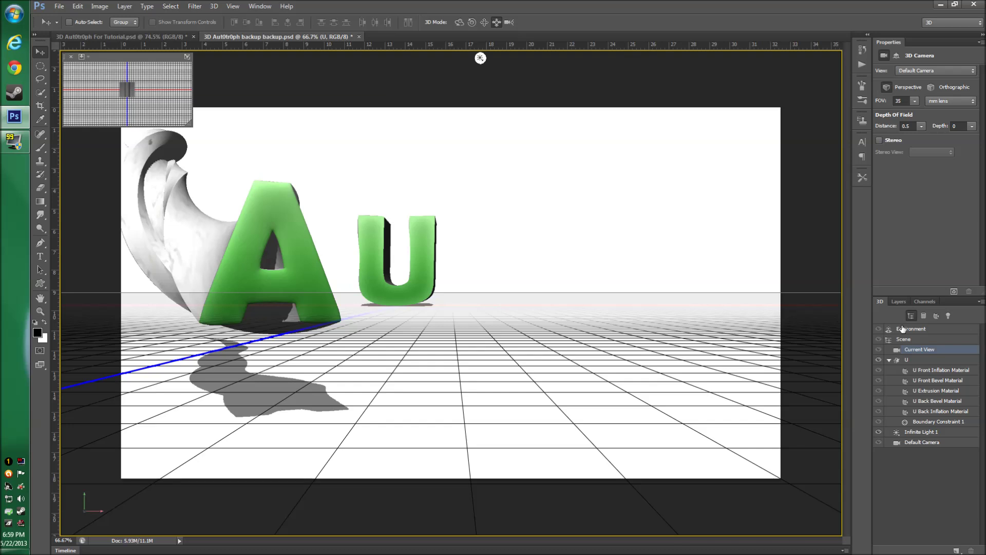
pyautogui.click(899, 301)
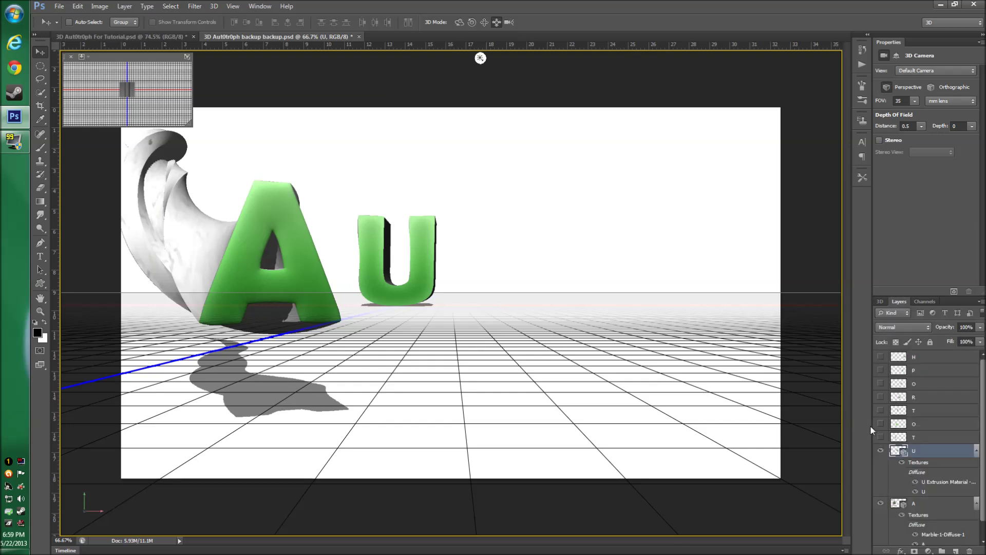
pyautogui.hotkey('ctrl', 'e')
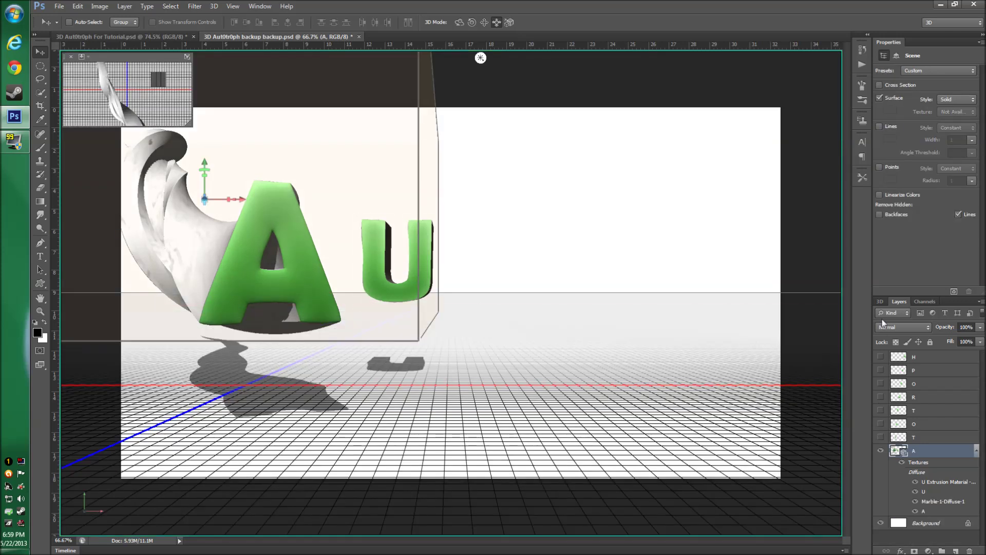
# Step: Expand U_Layer in the merged 3D scene and select the U mesh to view its properties
pyautogui.click(880, 302)
pyautogui.click(916, 370)
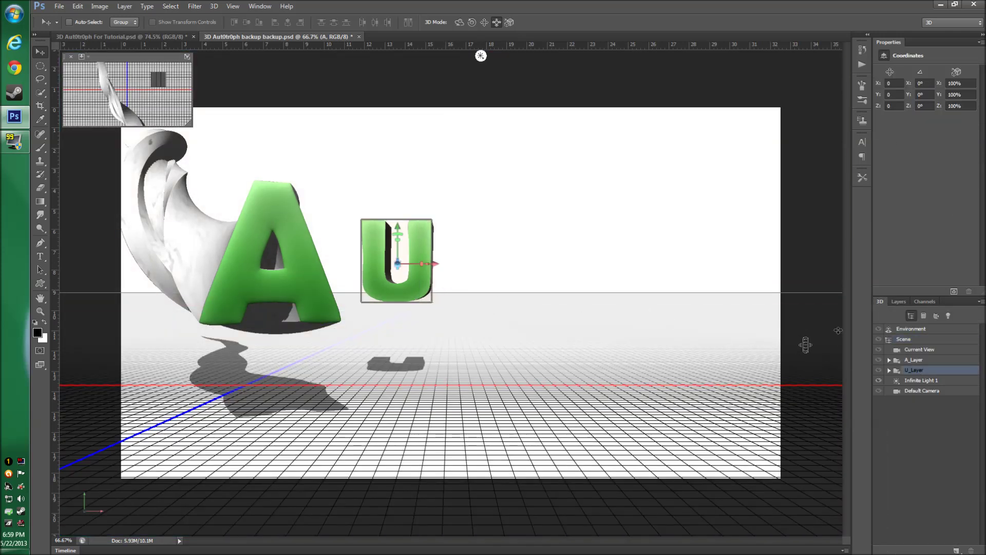
pyautogui.click(889, 370)
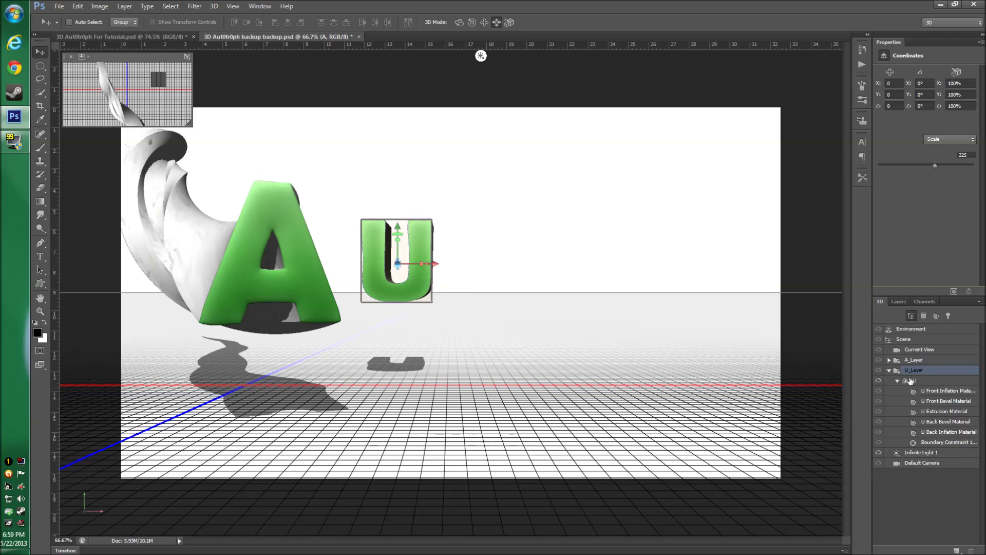
pyautogui.click(915, 380)
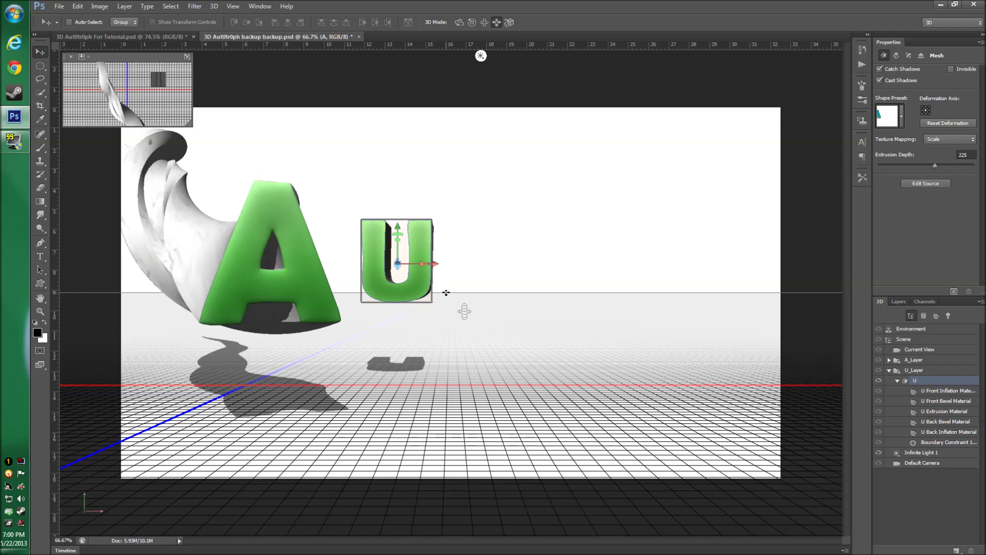
# Step: Switch to the For Tutorial document and hide the Black & White, Blur and Merged layers
pyautogui.click(142, 38)
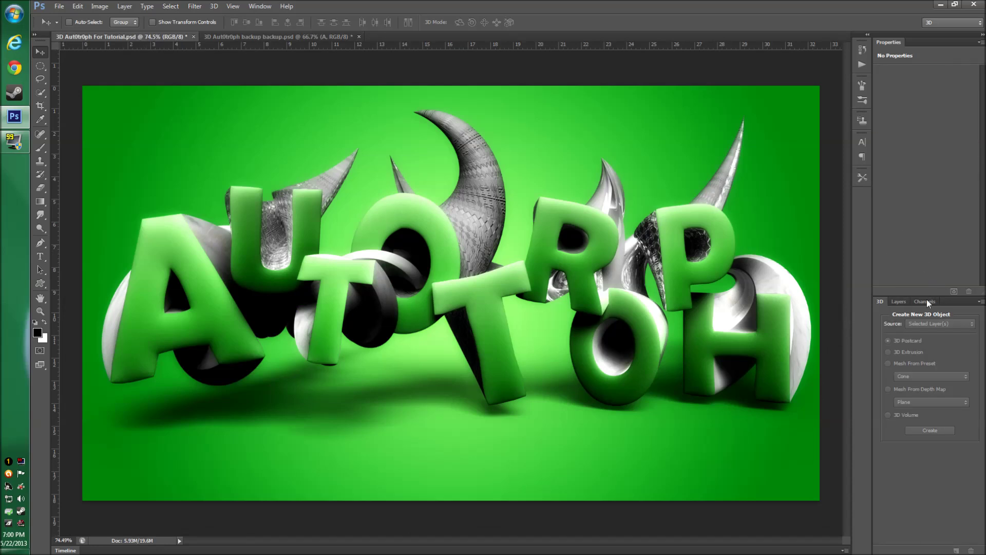
pyautogui.click(899, 302)
pyautogui.click(950, 358)
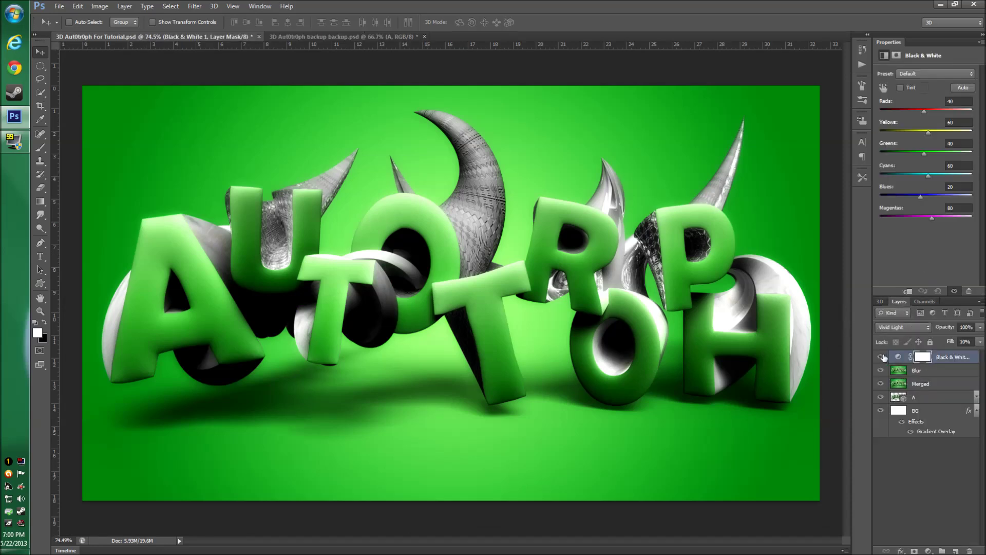
pyautogui.click(881, 357)
pyautogui.click(882, 370)
pyautogui.click(882, 383)
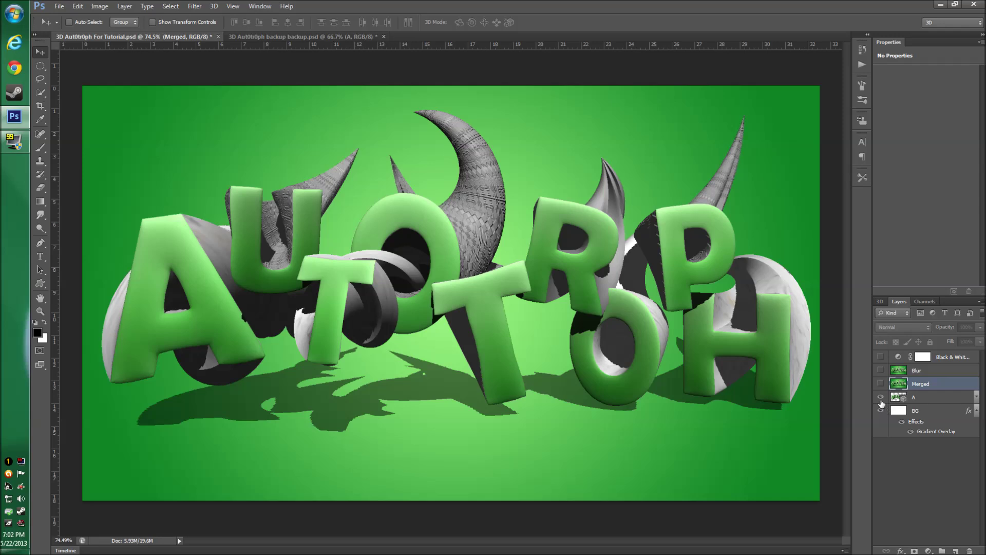
# Step: Open the BG layer's Gradient Overlay settings and examine its light-to-dark green gradient in the Gradient Editor
pyautogui.click(922, 414)
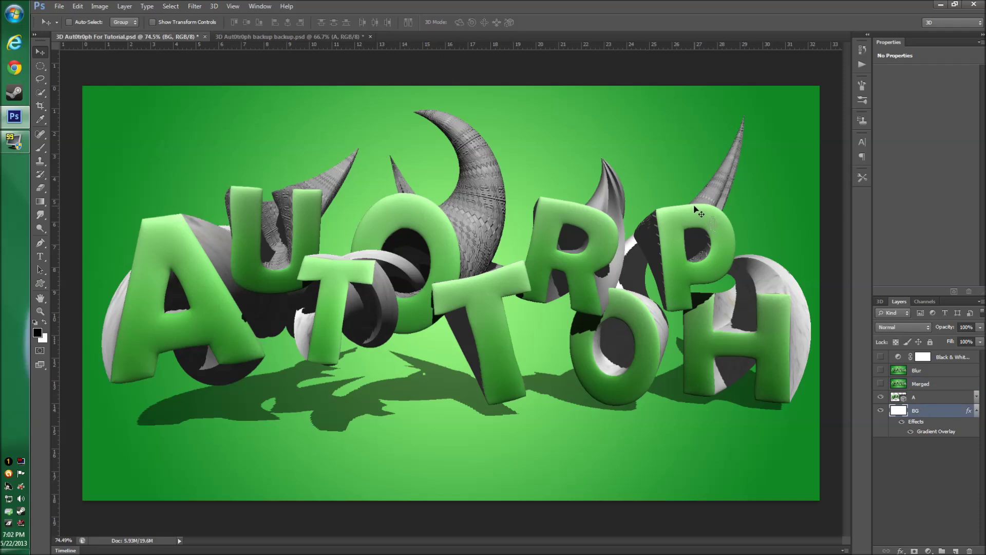
pyautogui.rightClick(946, 419)
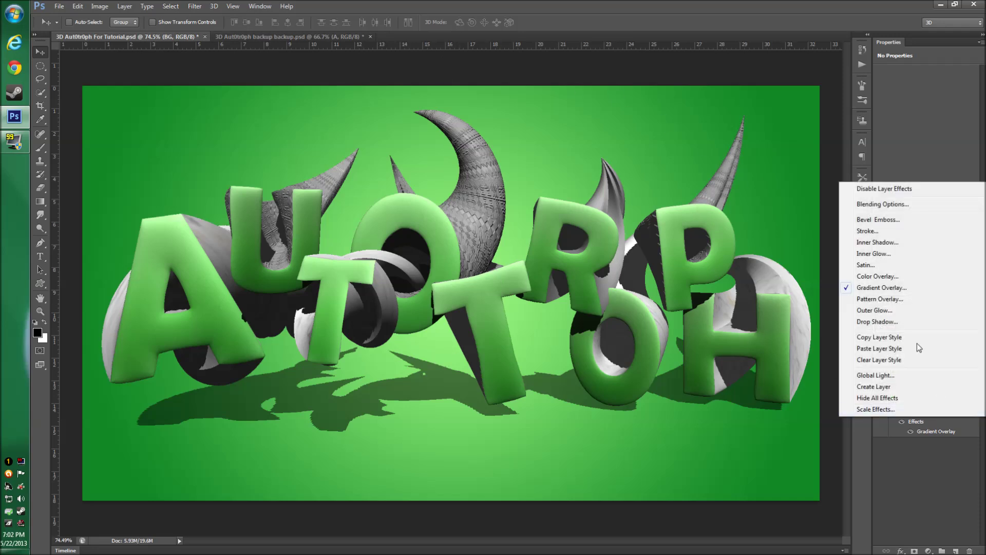
pyautogui.click(884, 204)
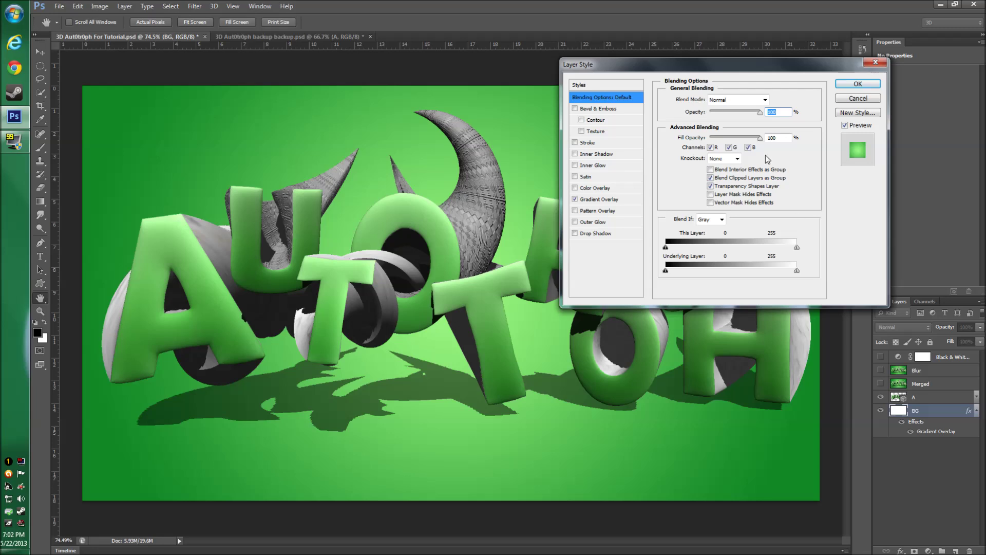
pyautogui.click(607, 200)
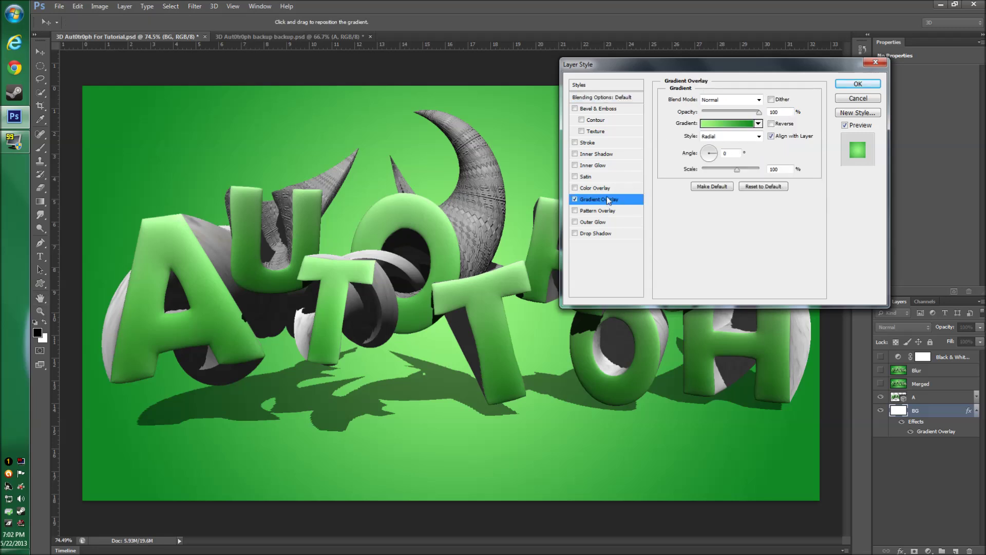
pyautogui.click(747, 124)
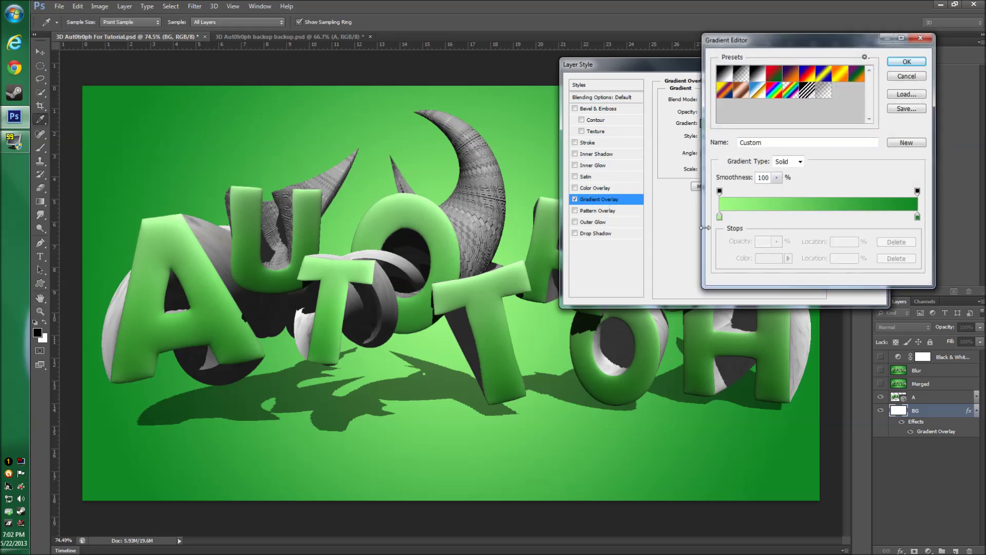
pyautogui.click(907, 62)
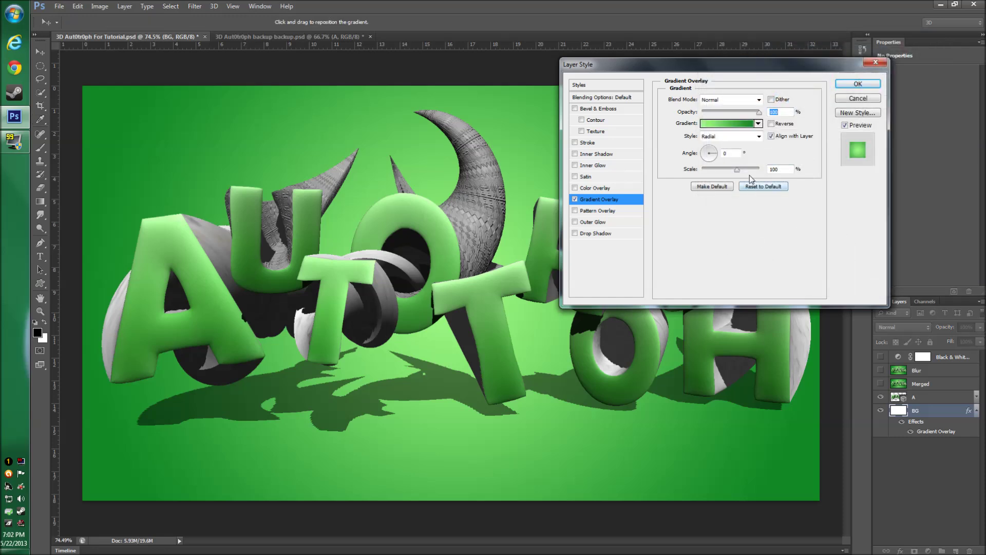
# Step: Try the Linear style on the BG gradient overlay, and return it to Radial
pyautogui.click(732, 137)
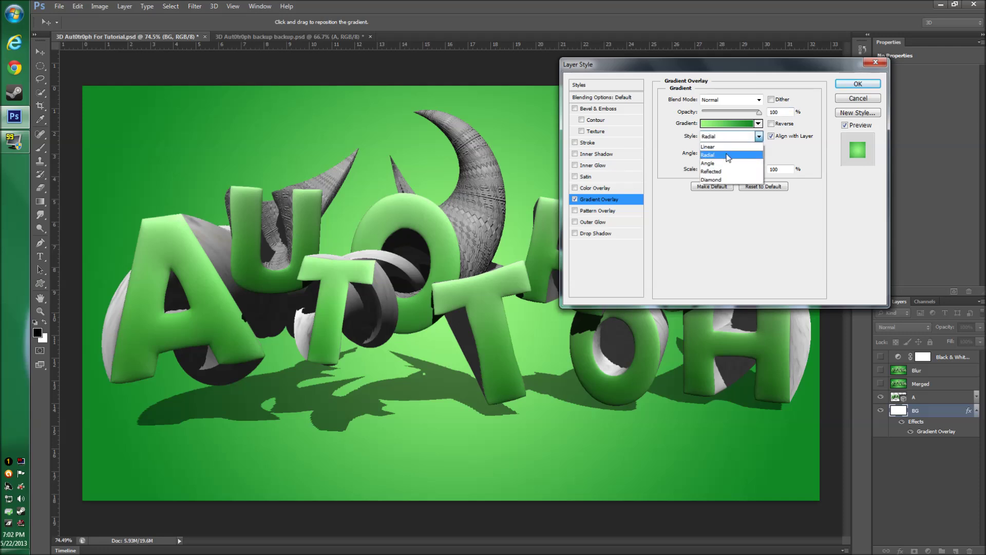
pyautogui.click(733, 146)
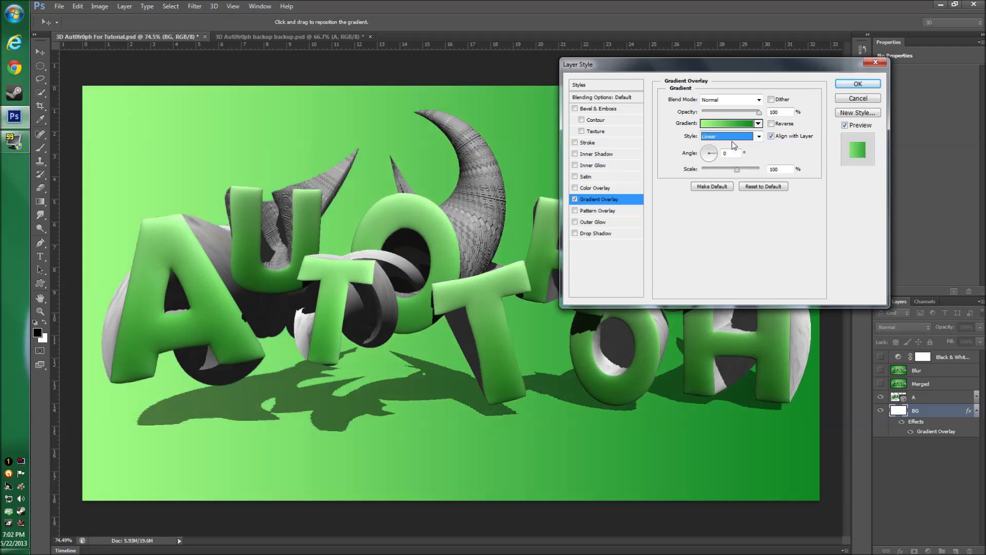
pyautogui.click(729, 138)
pyautogui.click(721, 154)
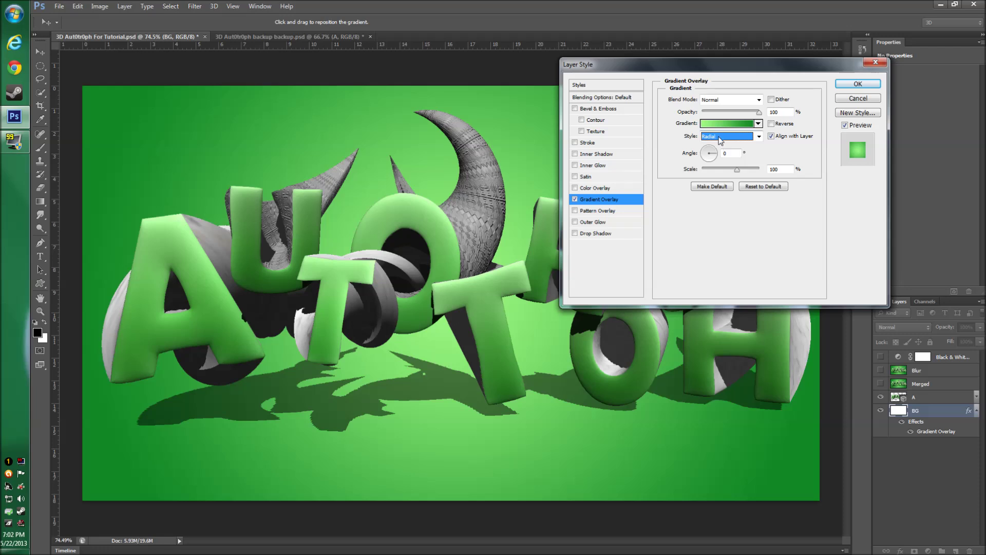
# Step: Try a different angle for the BG layer's gradient overlay, and reopen its settings to restore the angle to 0°
pyautogui.click(729, 153)
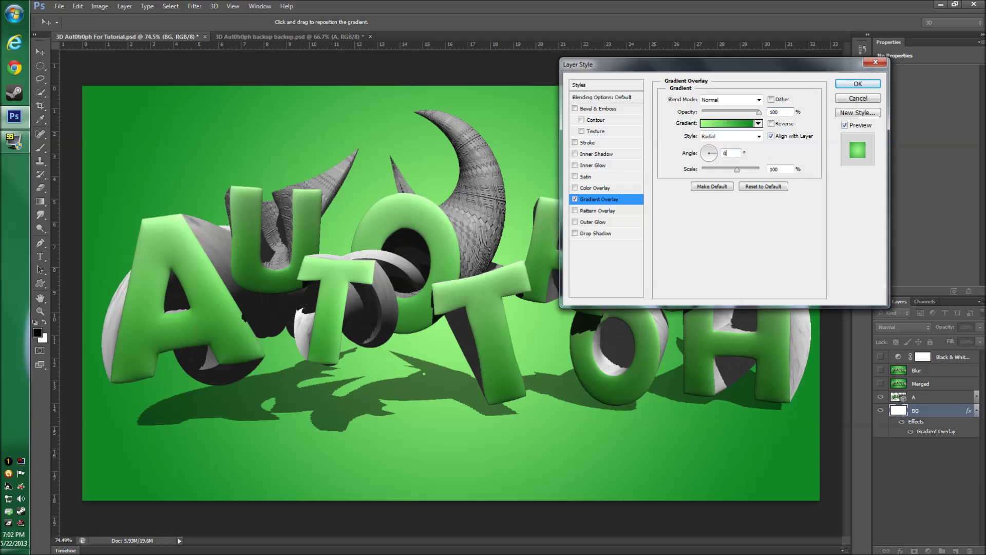
pyautogui.press('Return')
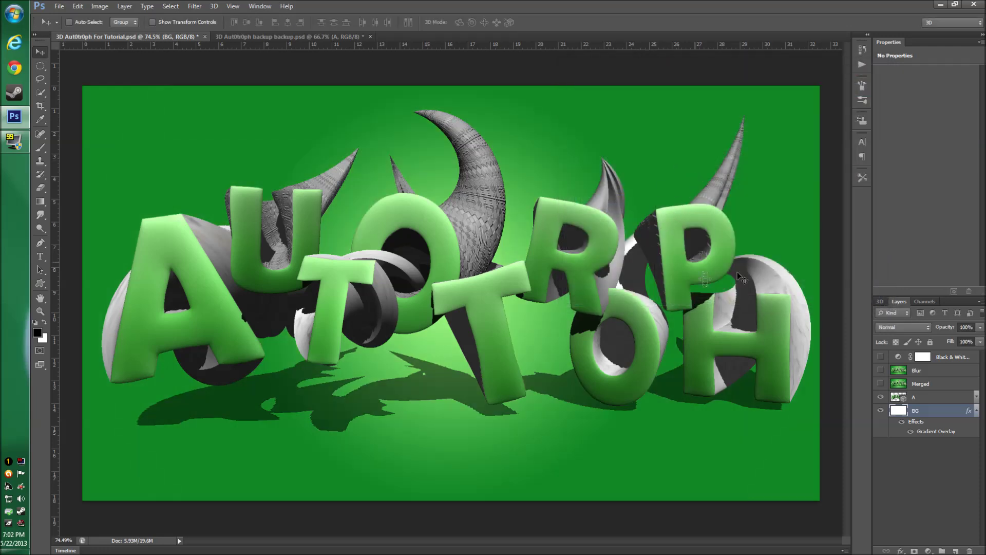
pyautogui.rightClick(923, 411)
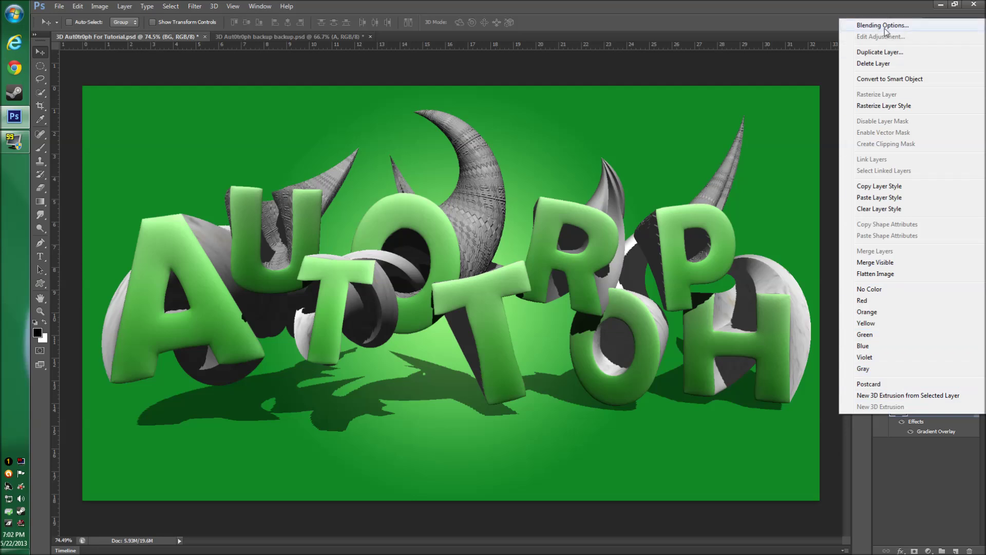
pyautogui.click(884, 26)
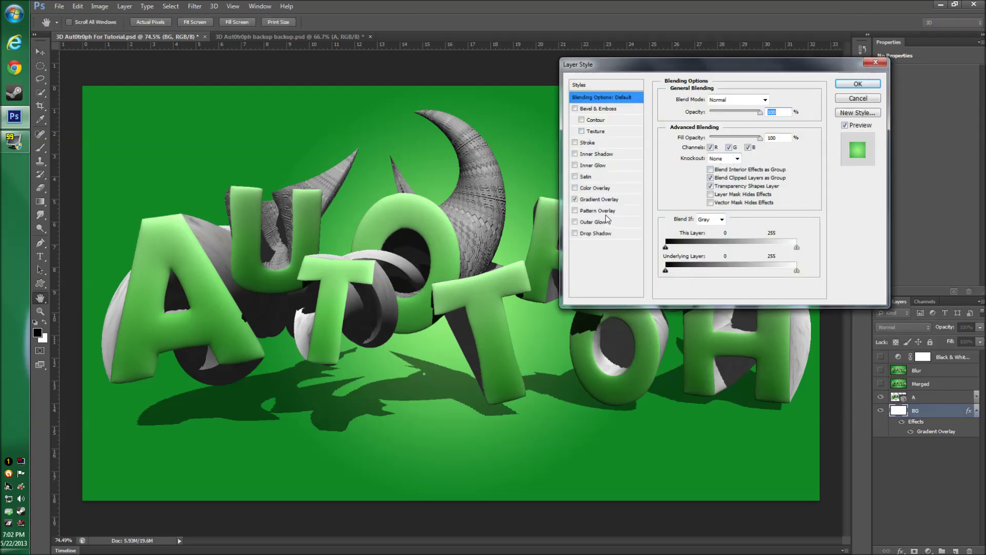
pyautogui.click(606, 201)
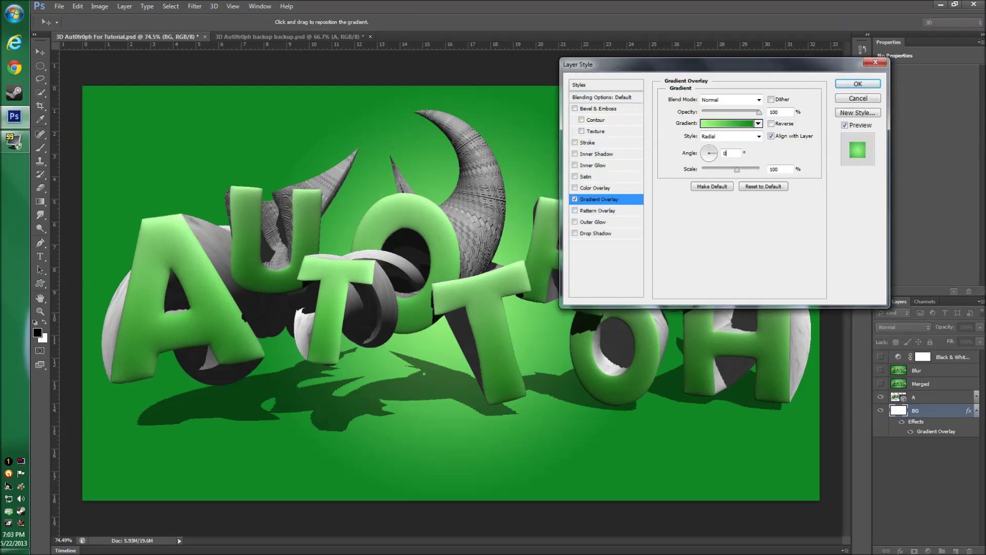
pyautogui.write('0')
pyautogui.press('Return')
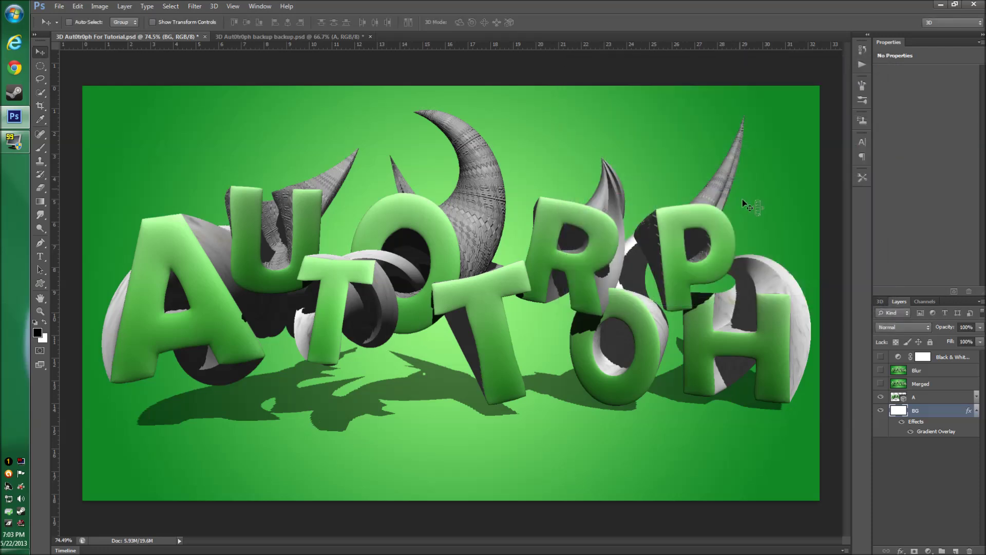
# Step: Set the shadow softness of Infinite Light 1 in the A layer's 3D scene to 100% and start rendering the scene
pyautogui.click(940, 493)
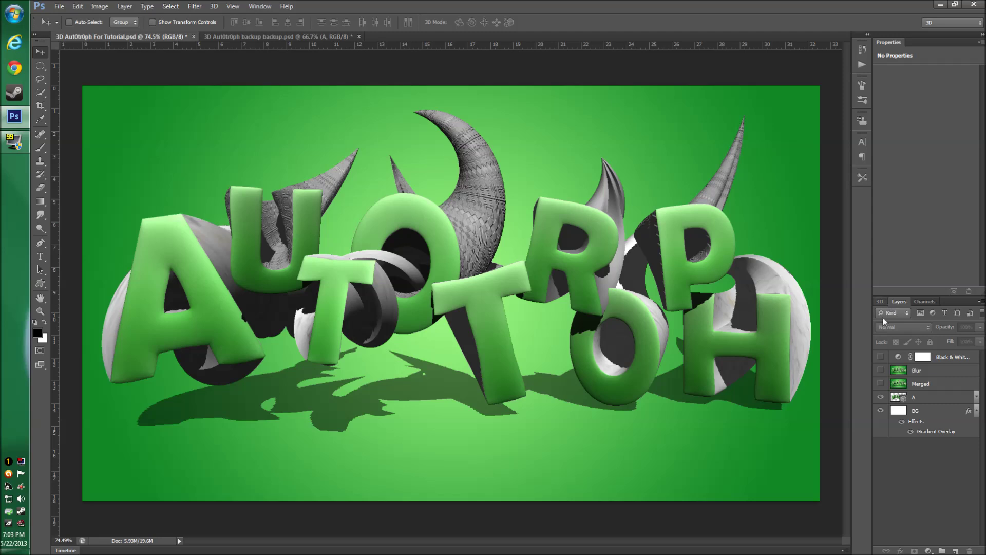
pyautogui.click(917, 397)
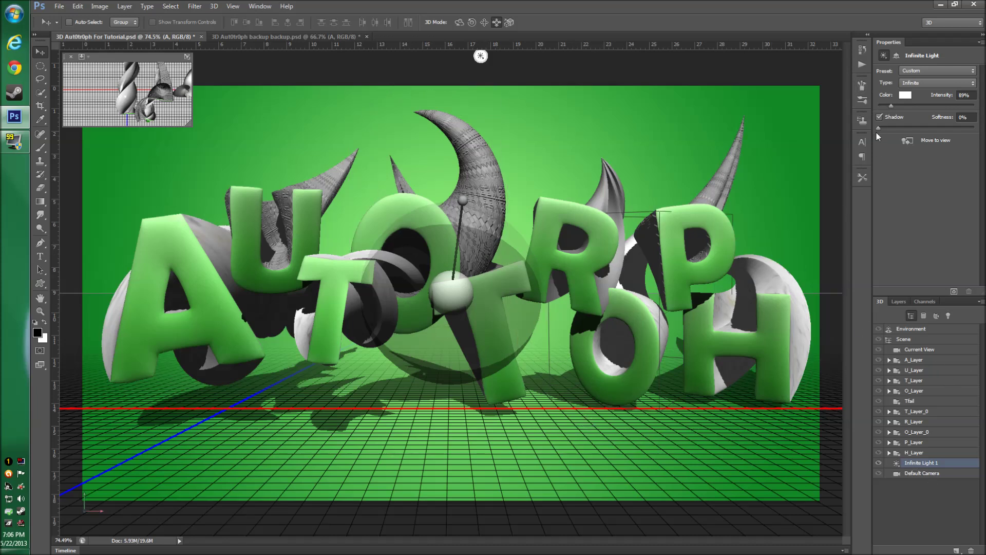
pyautogui.moveTo(877, 130); pyautogui.dragTo(984, 127)
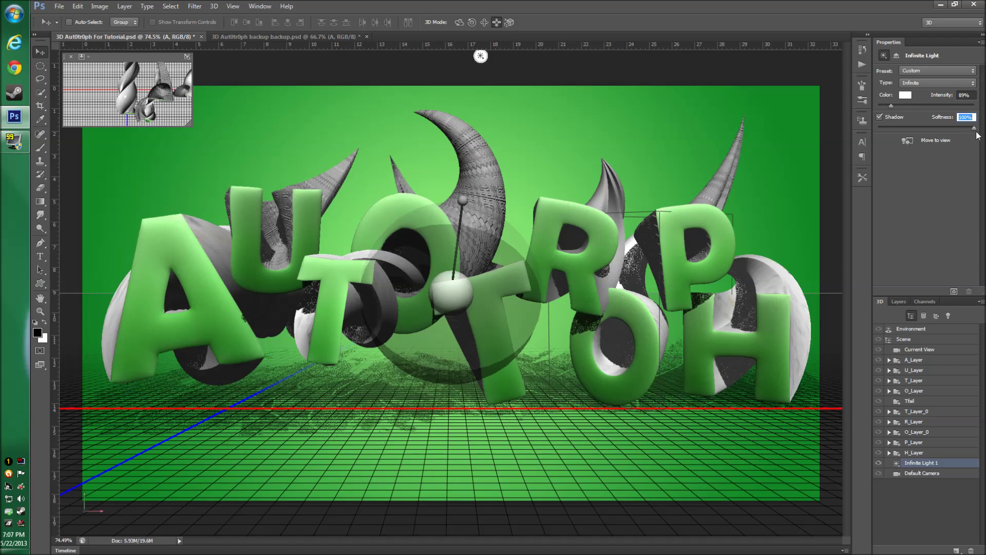
pyautogui.moveTo(974, 127); pyautogui.dragTo(925, 124)
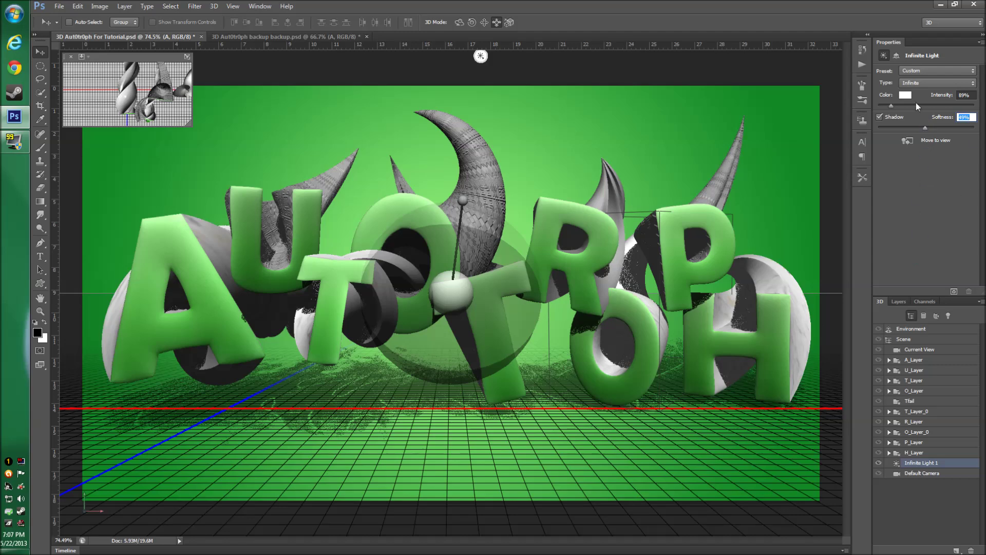
pyautogui.moveTo(924, 126); pyautogui.dragTo(974, 128)
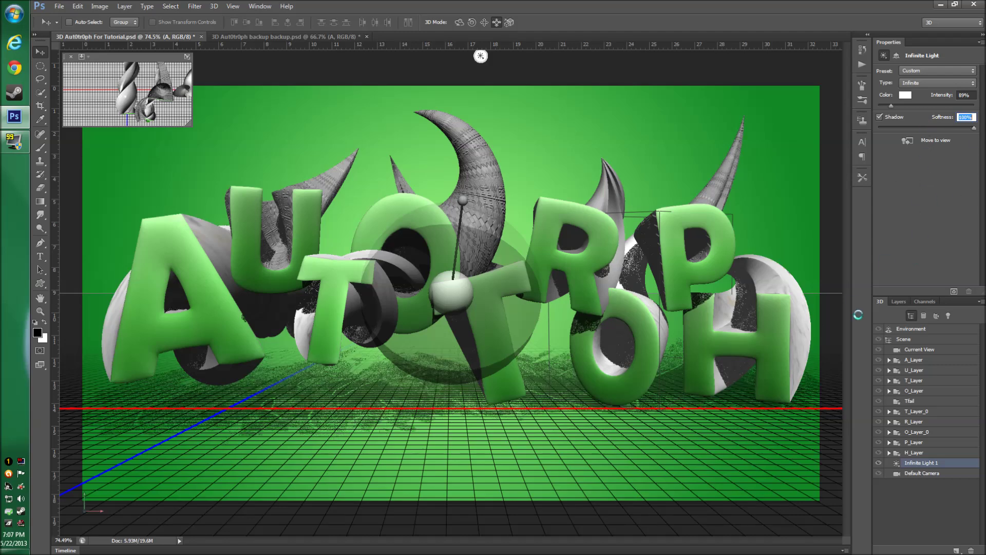
pyautogui.click(953, 291)
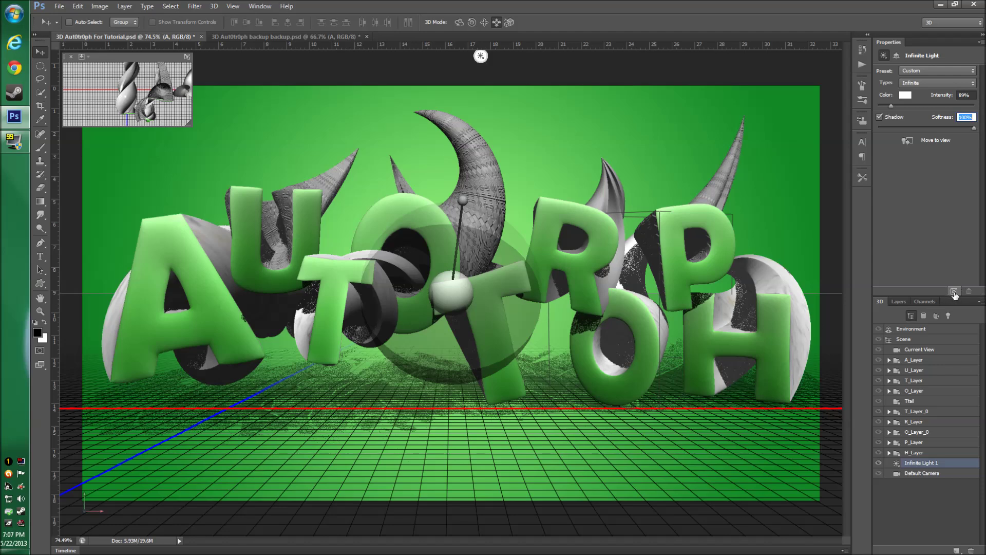